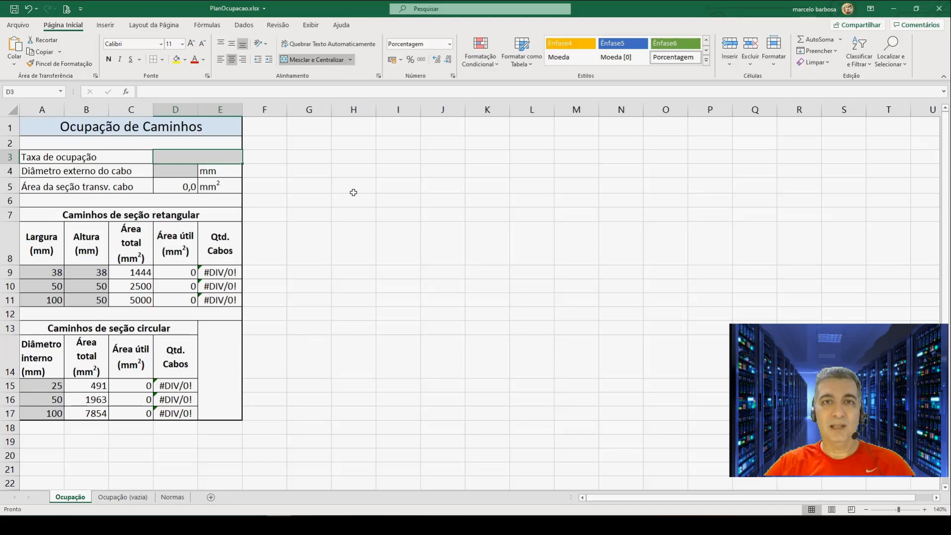
Review the conduit occupancy limits from NBR 5410 and NBR 16415 on the Normas sheet, and return to the Ocupação sheet.
{"action": "left_click", "coordinate": [178, 499]}
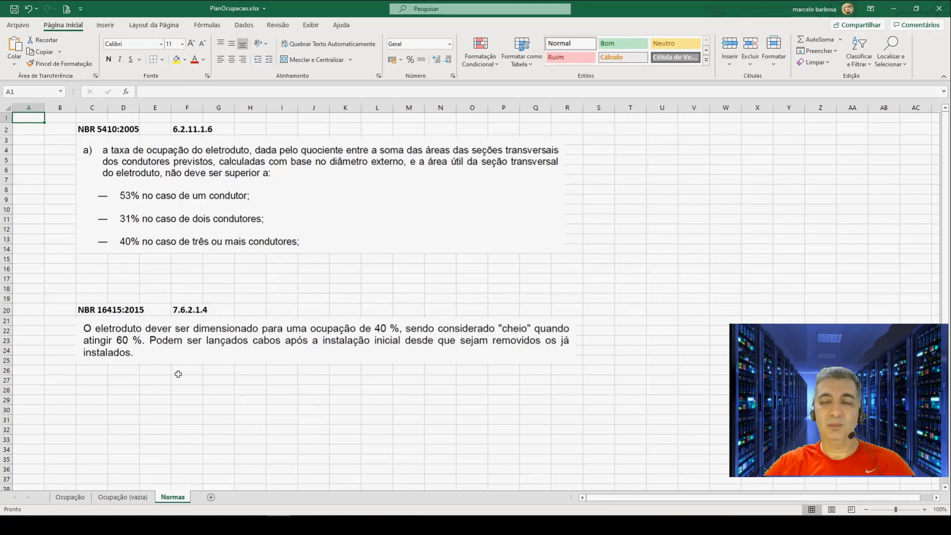
{"action": "left_click", "coordinate": [70, 498]}
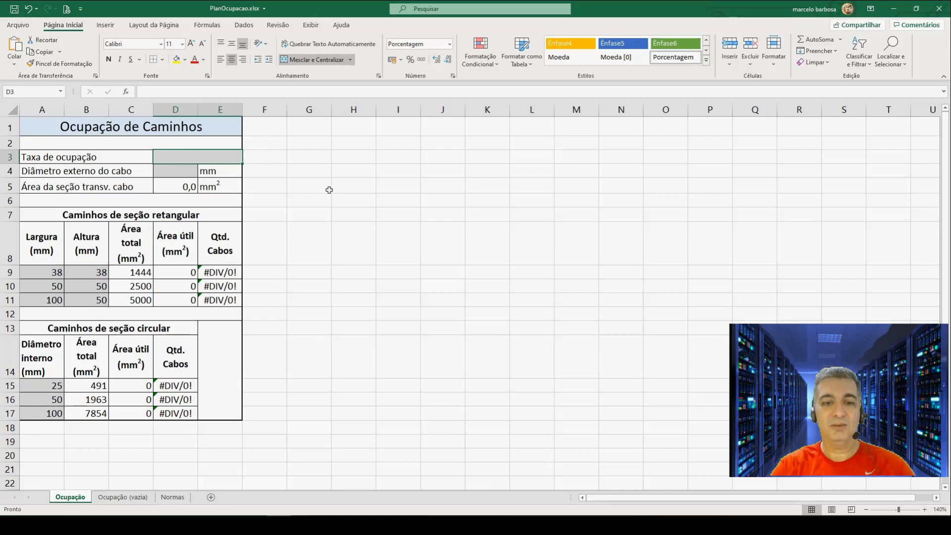
Enter an occupancy rate of 30% and an external cable diameter of 5 mm on the Ocupação sheet.
{"action": "type", "text": "30"}
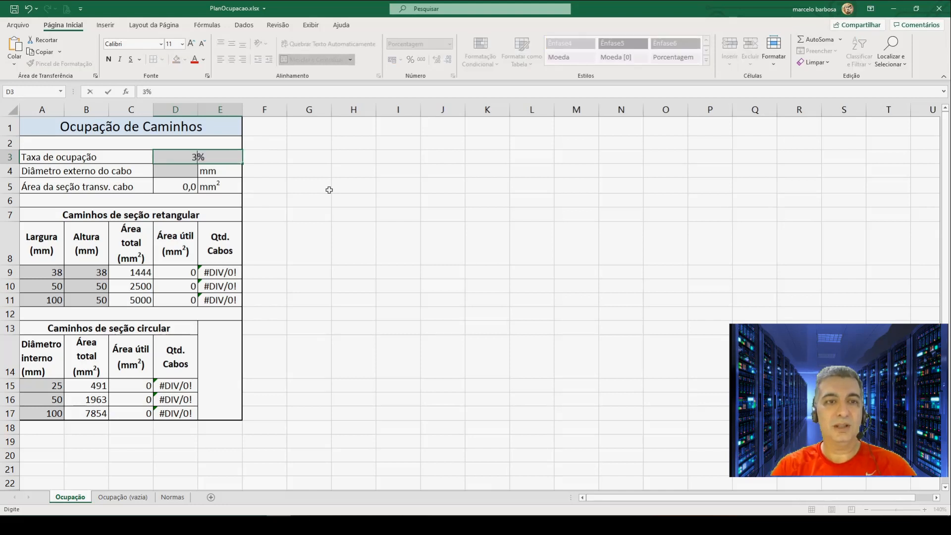
{"action": "key", "text": "Return"}
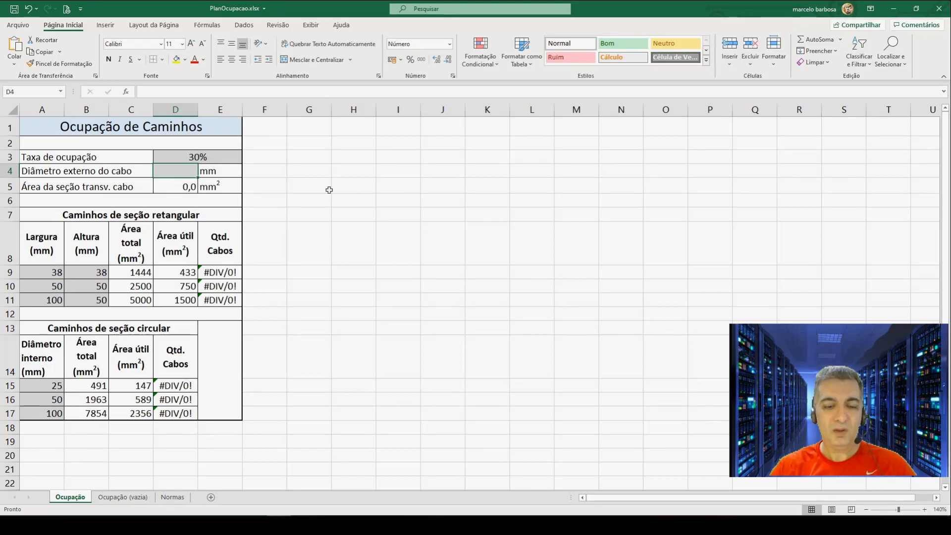
{"action": "type", "text": "5"}
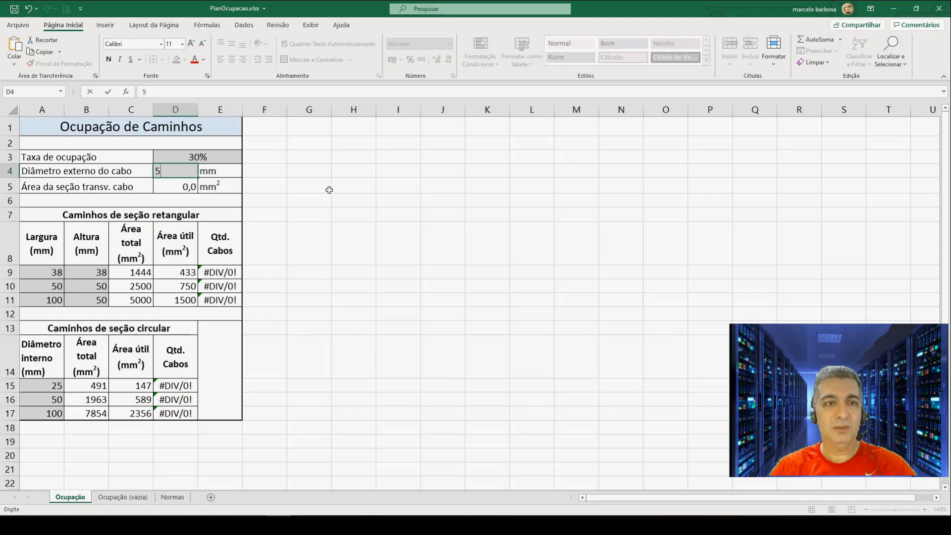
{"action": "key", "text": "Return"}
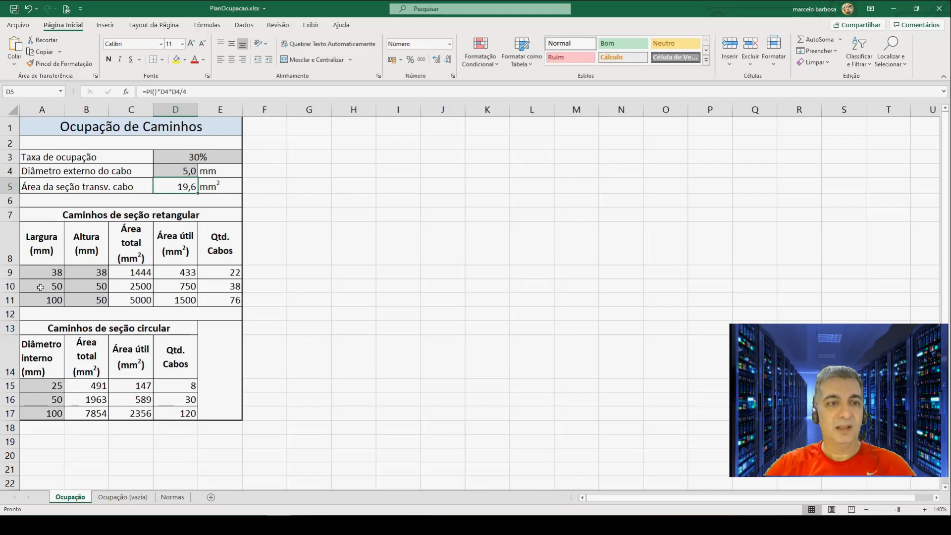
Examine the width and height of each rectangular path and the internal diameter of each circular path.
{"action": "left_click", "coordinate": [39, 273]}
{"action": "left_click", "coordinate": [87, 273]}
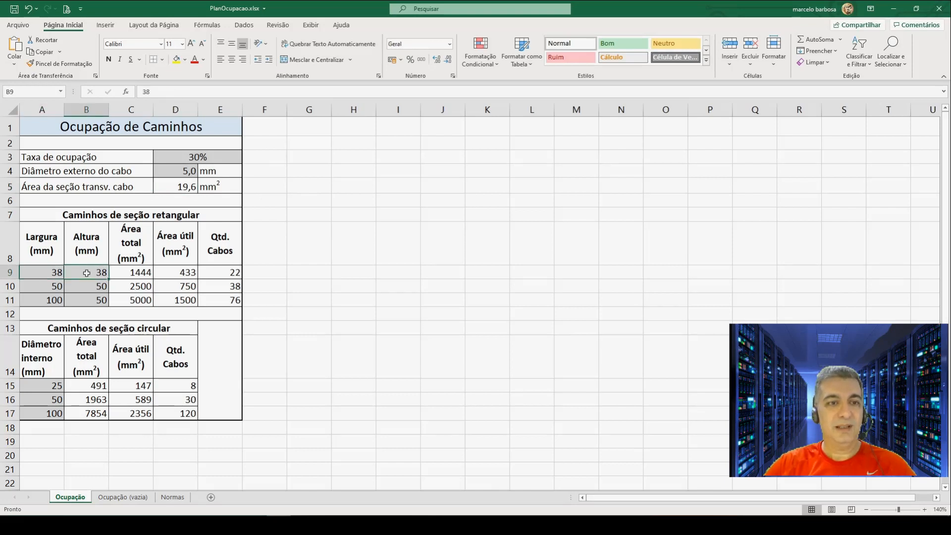
{"action": "left_click", "coordinate": [54, 284]}
{"action": "left_click", "coordinate": [87, 286]}
{"action": "left_click", "coordinate": [50, 299]}
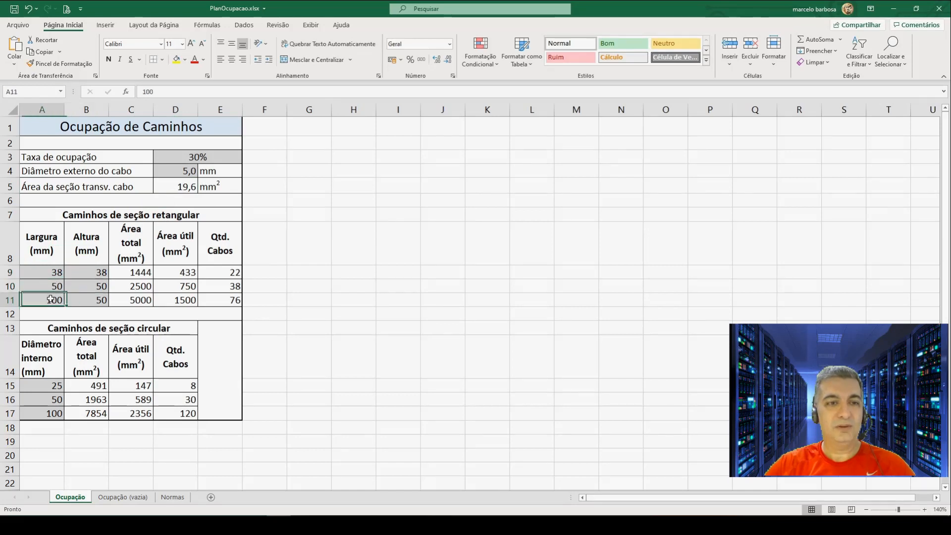
{"action": "left_click", "coordinate": [88, 300]}
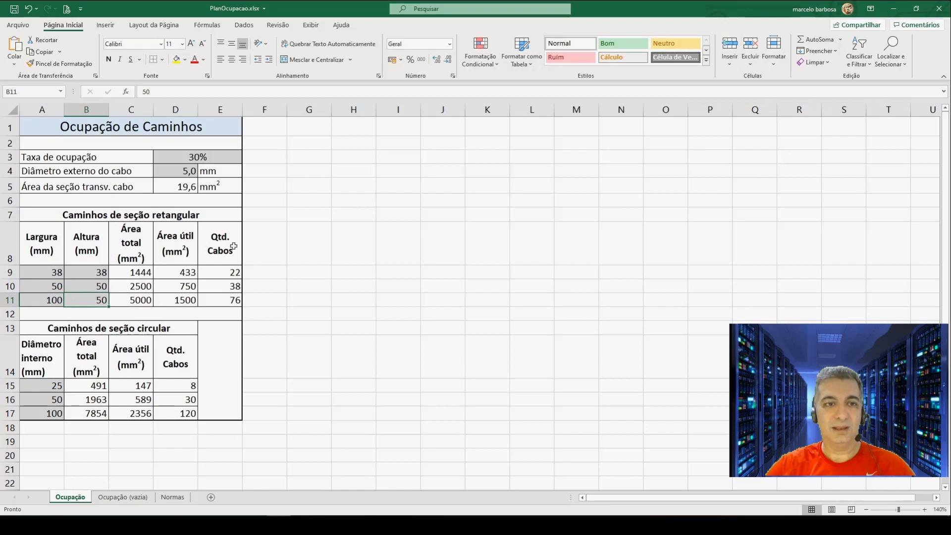
{"action": "left_click", "coordinate": [51, 386]}
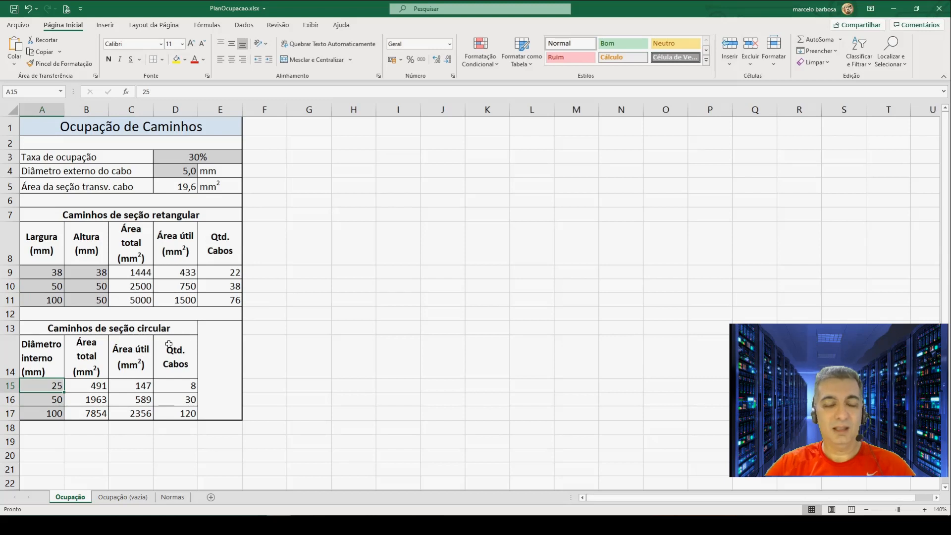
{"action": "left_click", "coordinate": [45, 401]}
{"action": "left_click", "coordinate": [56, 414]}
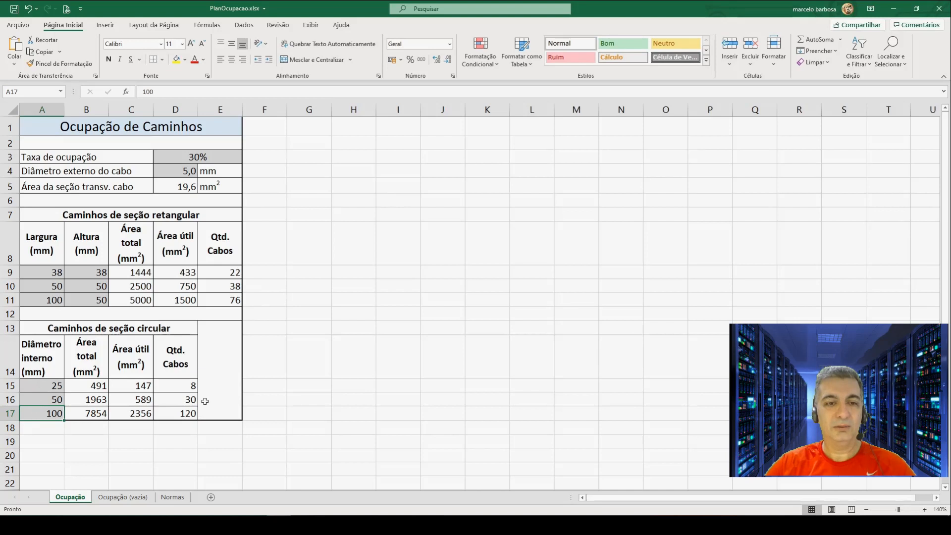
Set the occupancy rate in D3 to 40%.
{"action": "left_click", "coordinate": [206, 159]}
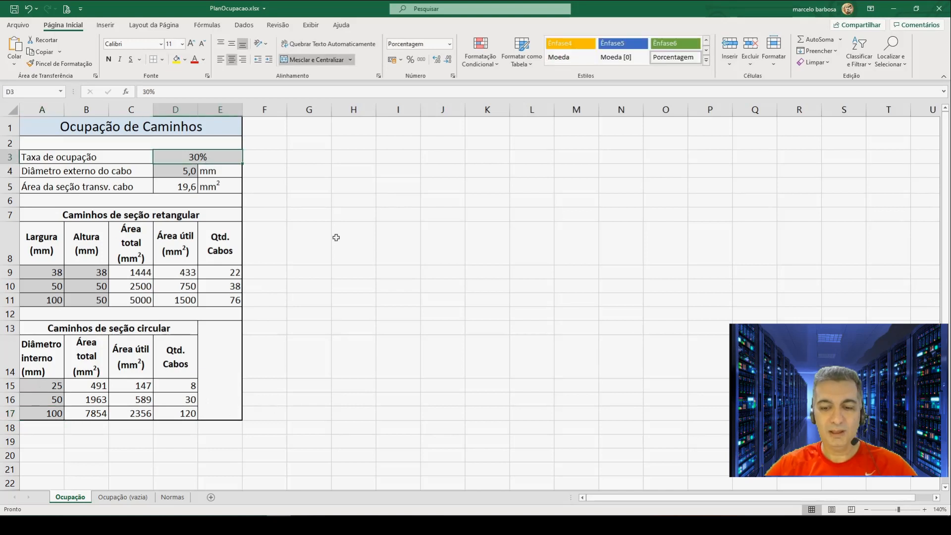
{"action": "type", "text": "40"}
{"action": "key", "text": "Return"}
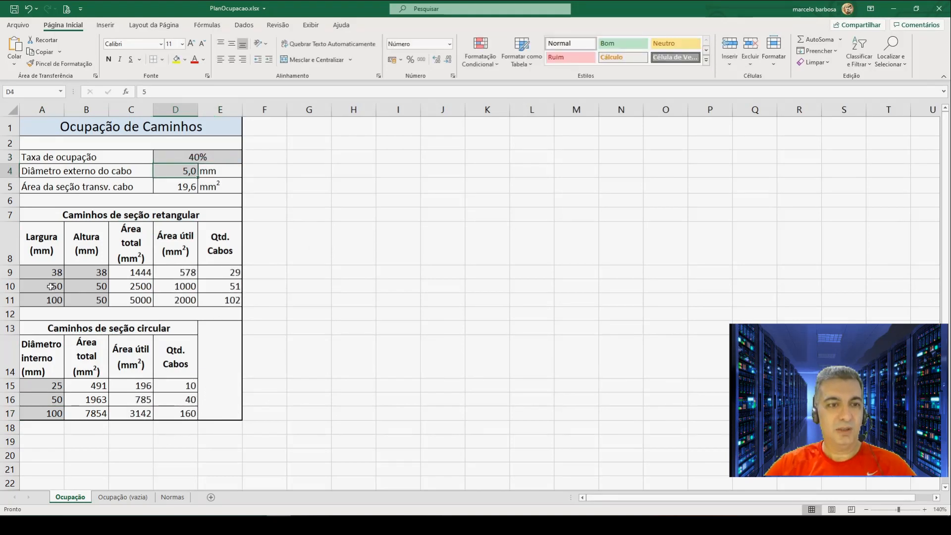
Set the third rectangular path in row 11 to a width of 200 mm and a height of 100 mm.
{"action": "left_click", "coordinate": [47, 303]}
{"action": "type", "text": "200"}
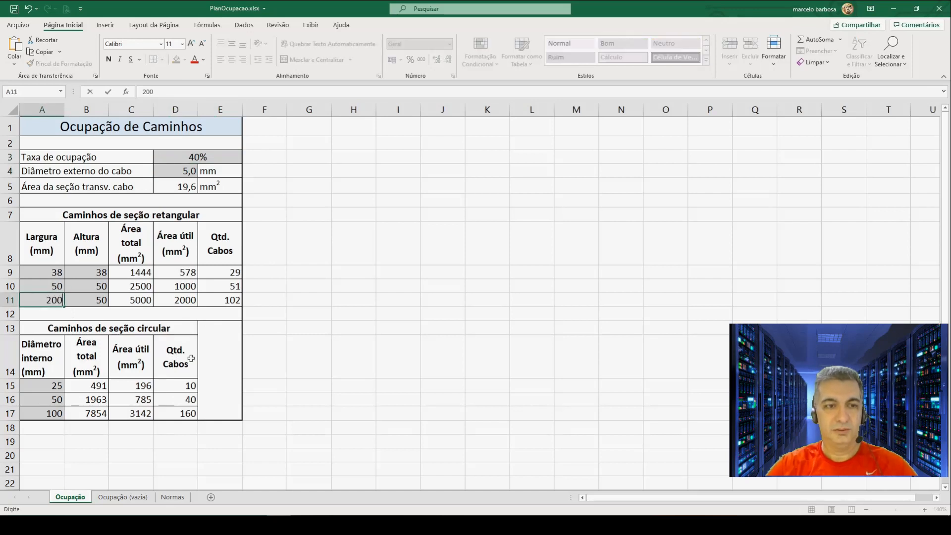
{"action": "key", "text": "Return"}
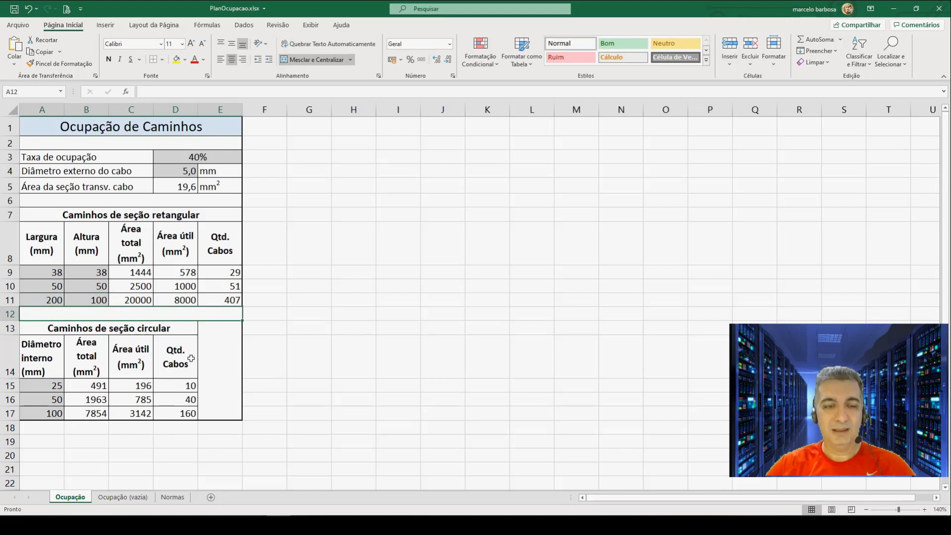
On the Ocupação (vazia) sheet, enter 0,3 as the occupancy rate in D3 and format it as a percentage.
{"action": "left_click", "coordinate": [121, 500]}
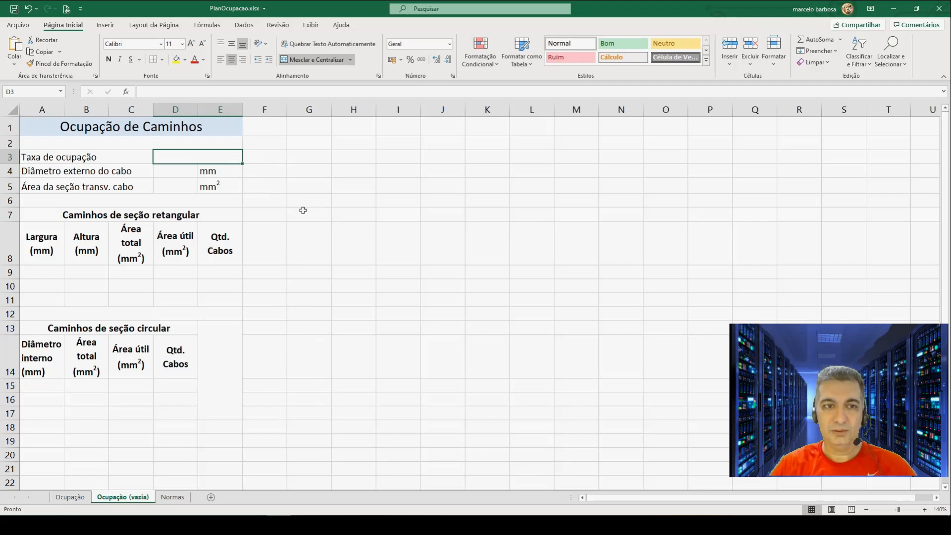
{"action": "type", "text": "0,3"}
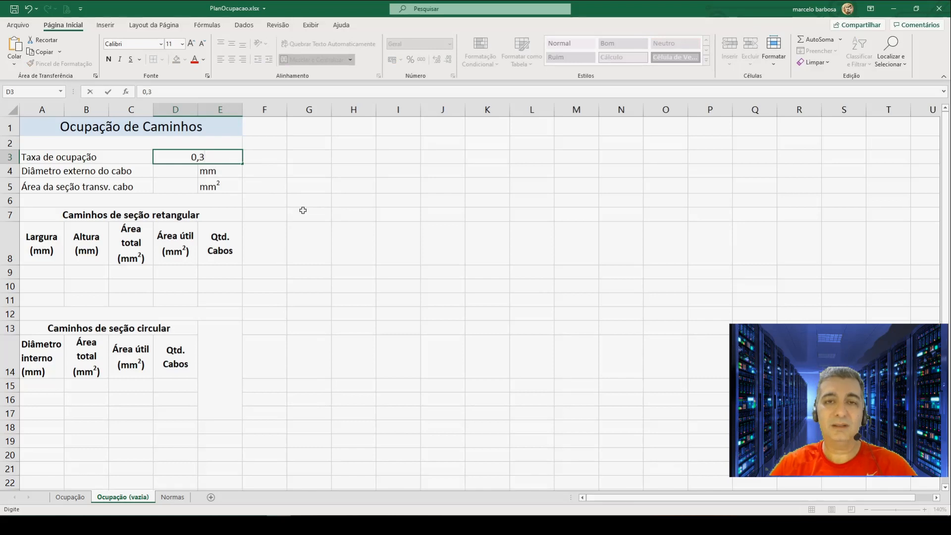
{"action": "key", "text": "ctrl+Return"}
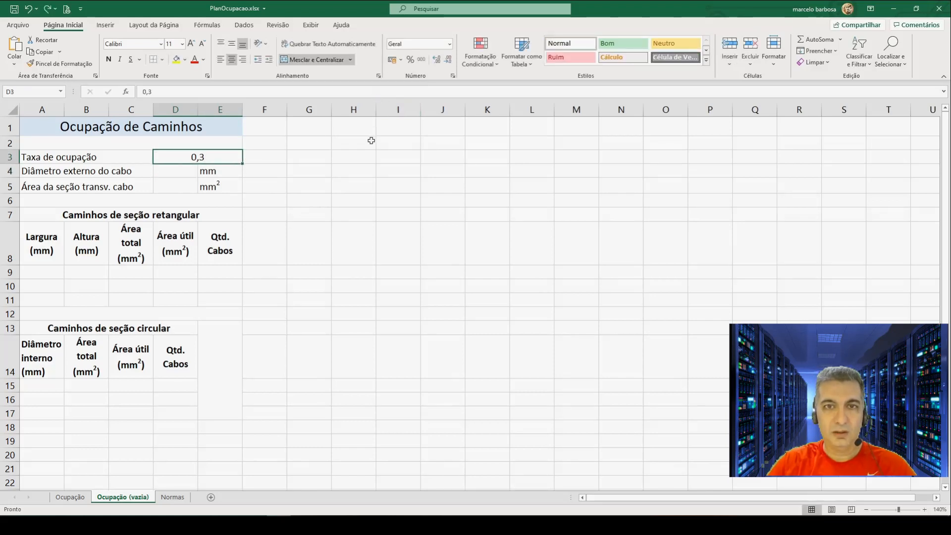
{"action": "left_click", "coordinate": [410, 60]}
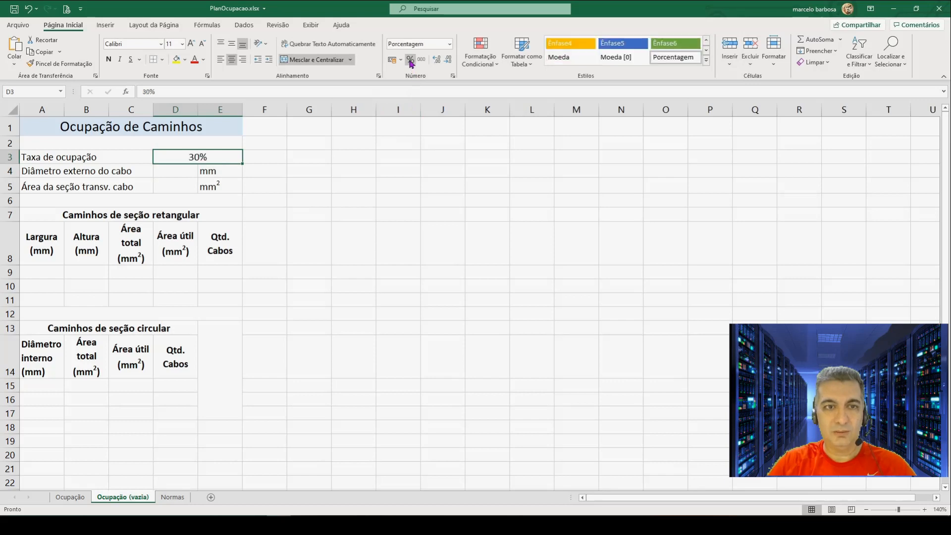
Enter 5 mm as the external cable diameter in D4.
{"action": "left_click", "coordinate": [173, 171]}
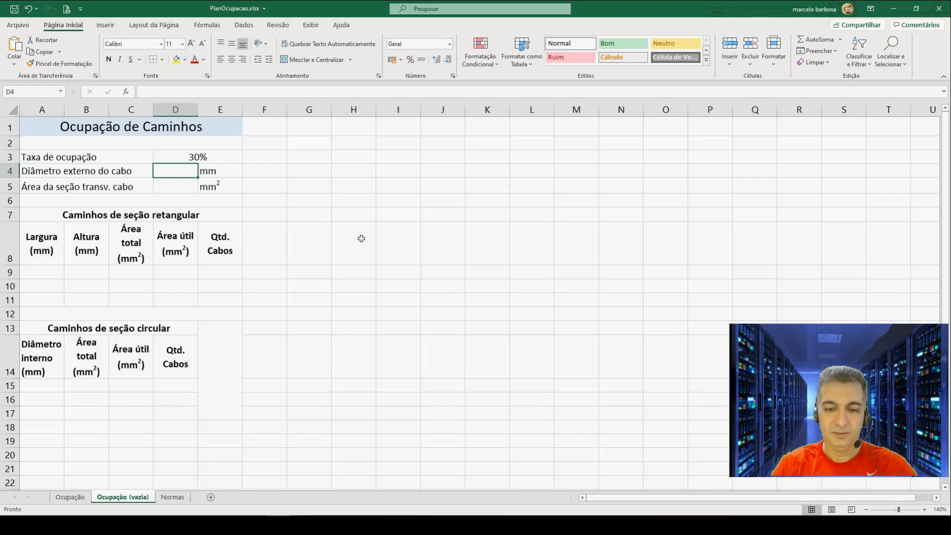
{"action": "type", "text": "5"}
{"action": "key", "text": "Return"}
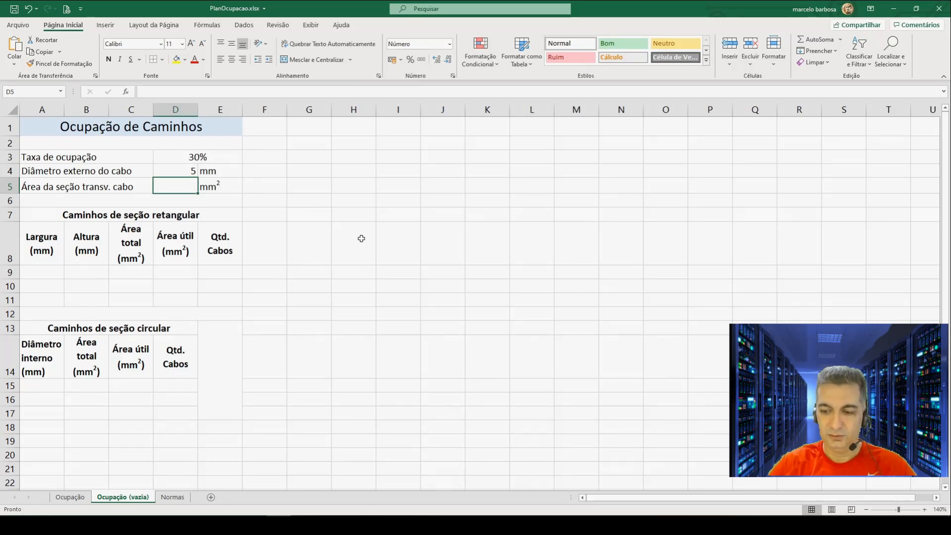
Calculate the cable's cross-sectional area in D5 with the formula =PI()*D4*D4/4.
{"action": "type", "text": "=pi"}
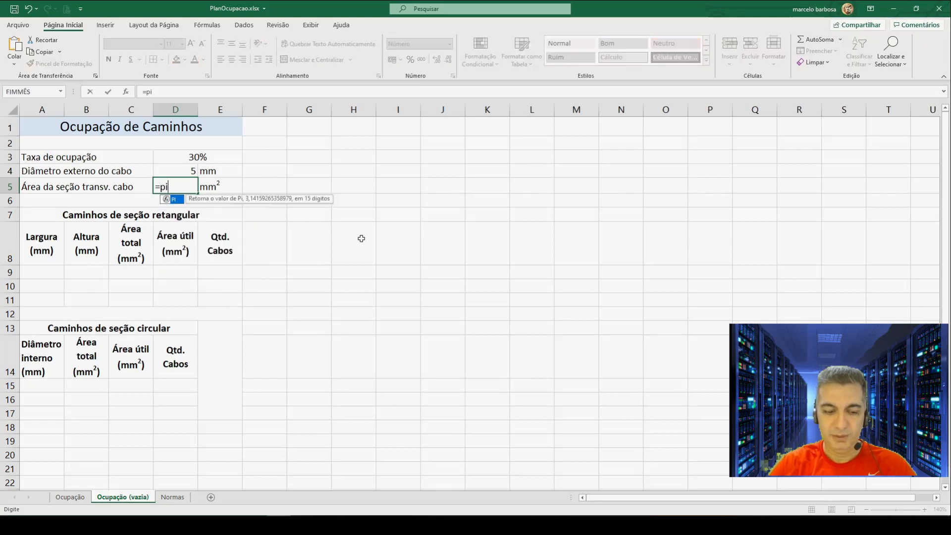
{"action": "type", "text": "()"}
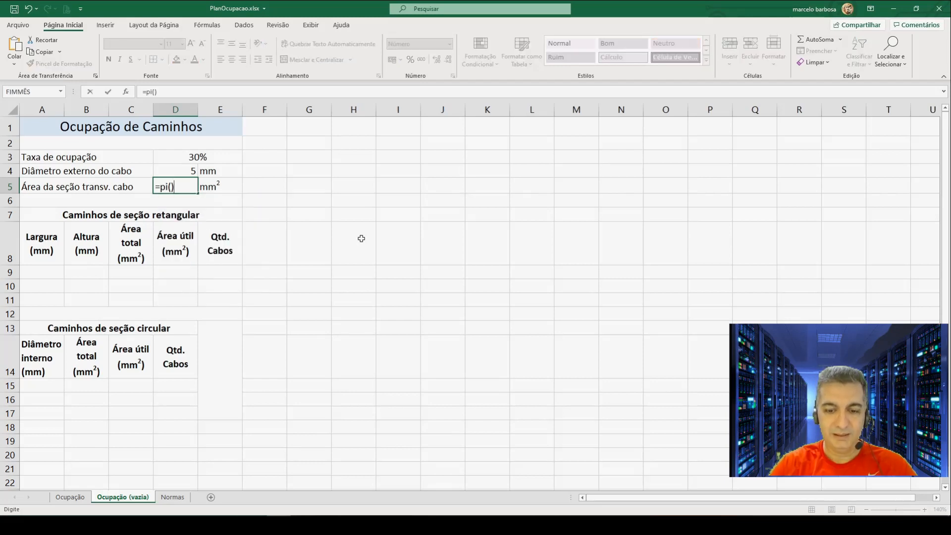
{"action": "type", "text": "*"}
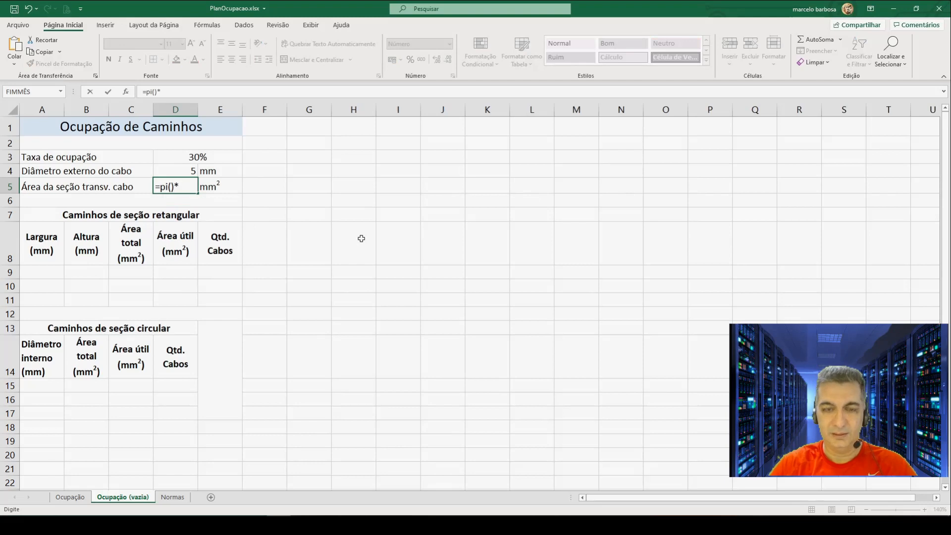
{"action": "key", "text": "Up"}
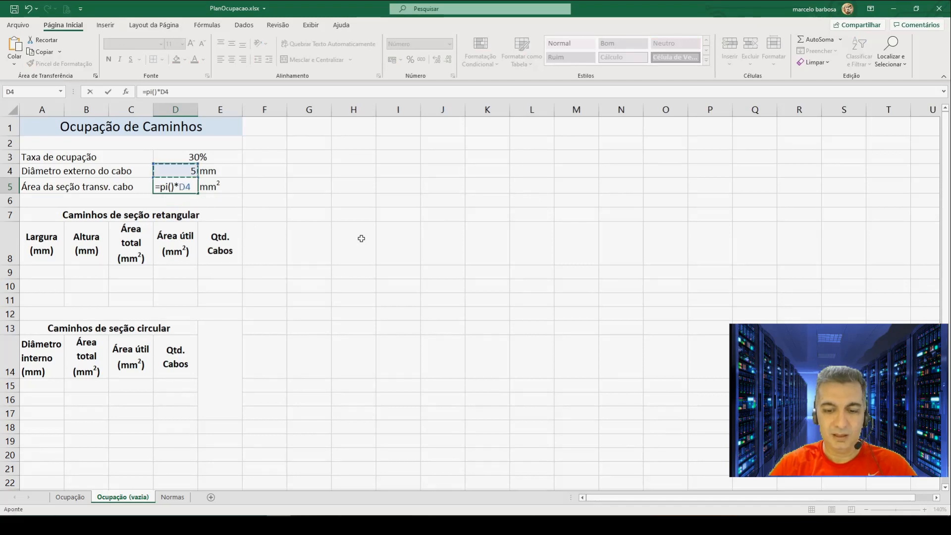
{"action": "type", "text": "*"}
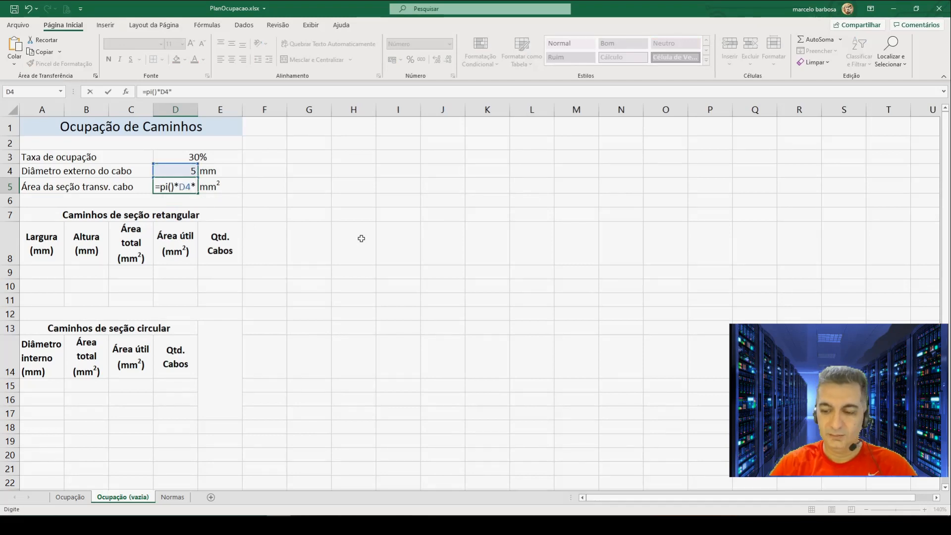
{"action": "key", "text": "Up"}
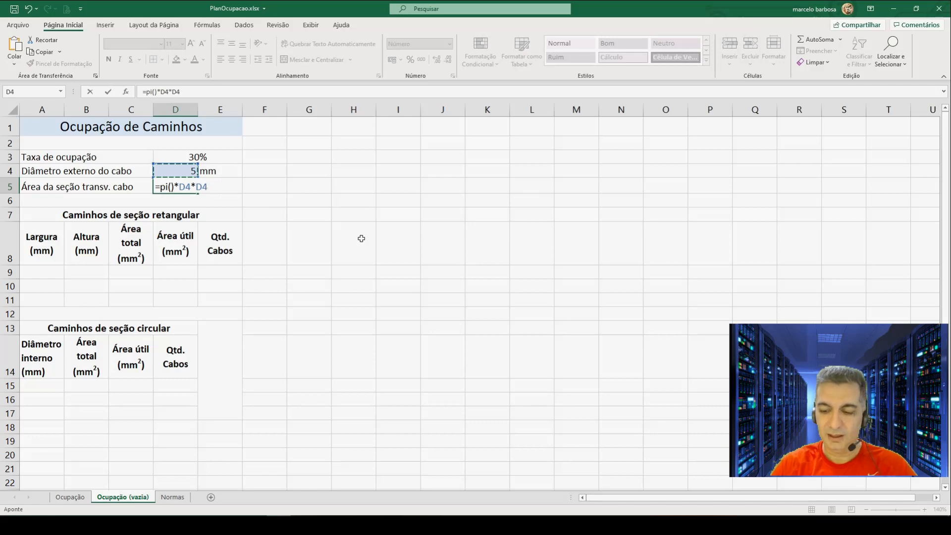
{"action": "type", "text": "/4"}
{"action": "key", "text": "Return"}
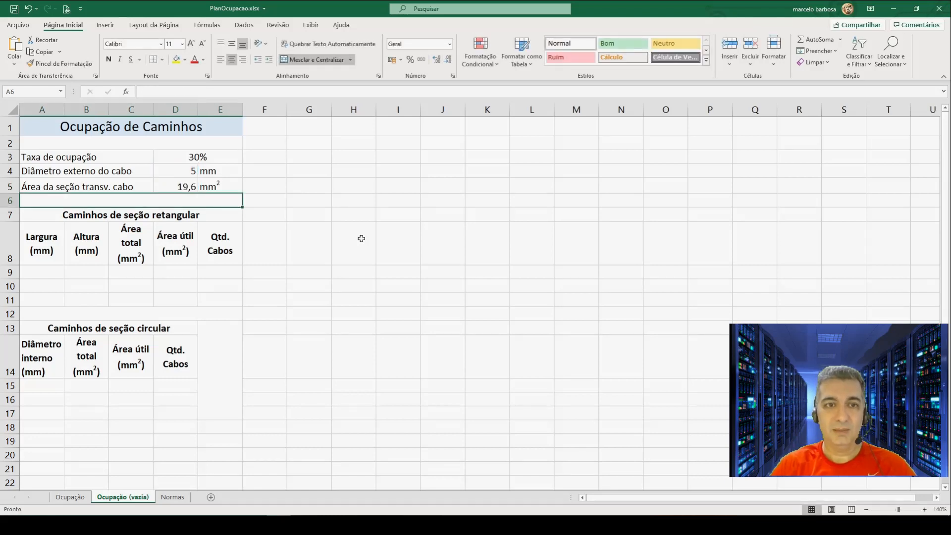
Enter a width of 100 mm and a height of 50 mm in row 9 of the rectangular paths table.
{"action": "key", "text": "Down"}
{"action": "key", "text": "Down"}
{"action": "key", "text": "Down"}
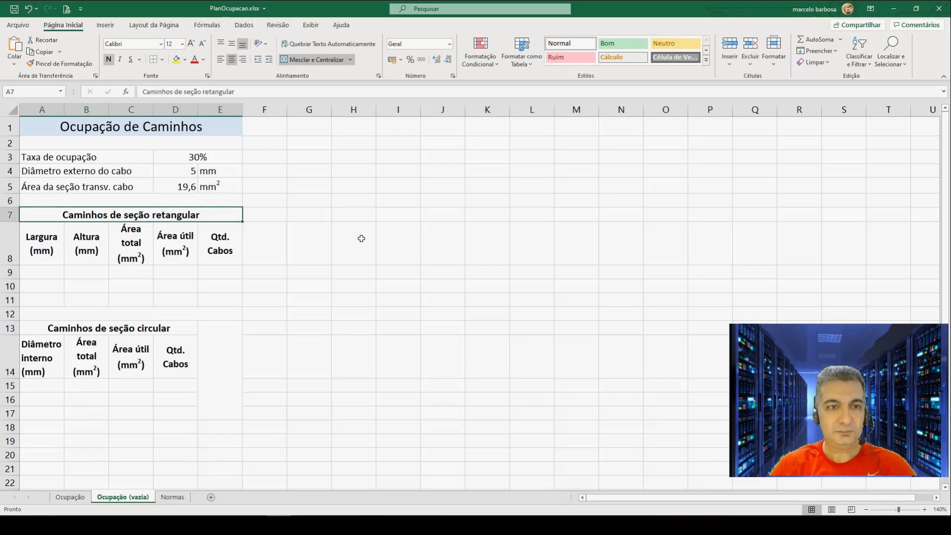
{"action": "key", "text": "Left"}
{"action": "key", "text": "Left"}
{"action": "key", "text": "Left"}
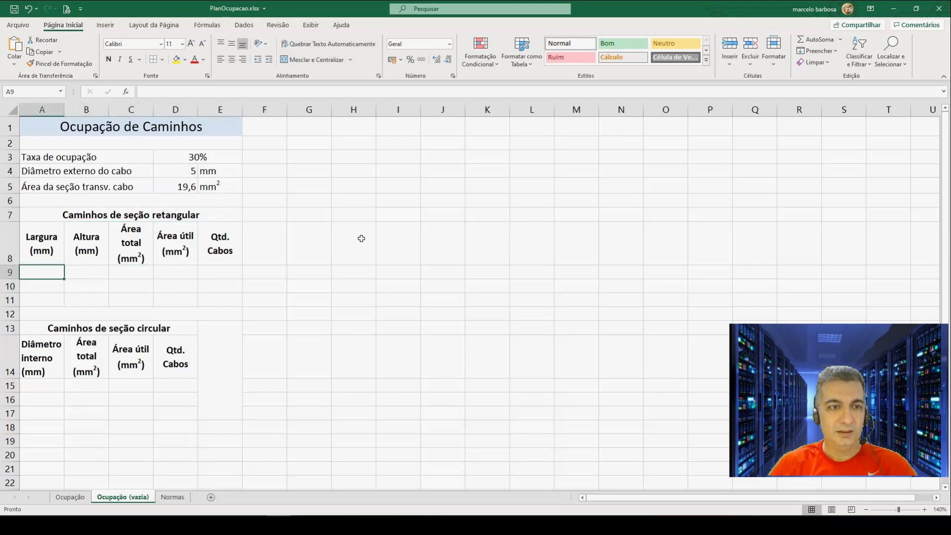
{"action": "type", "text": "100"}
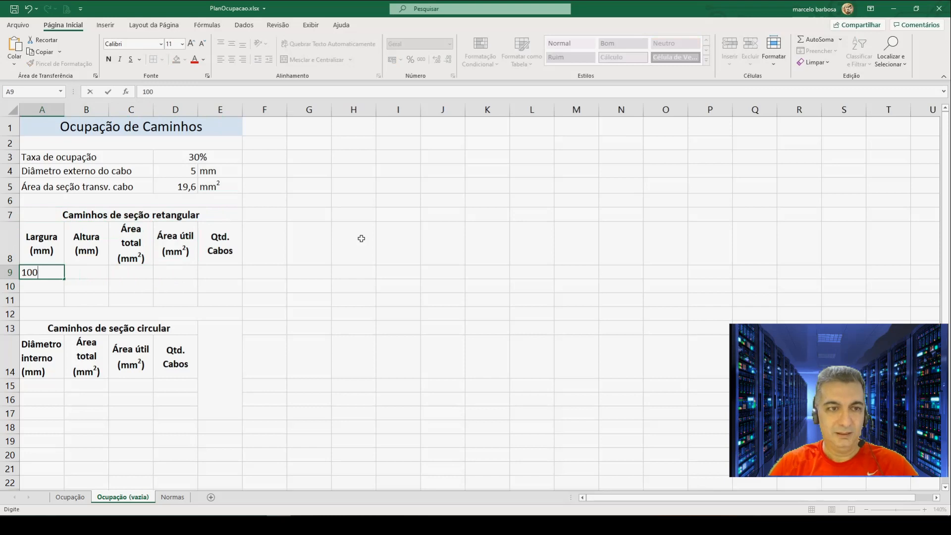
{"action": "key", "text": "Tab"}
{"action": "type", "text": "50"}
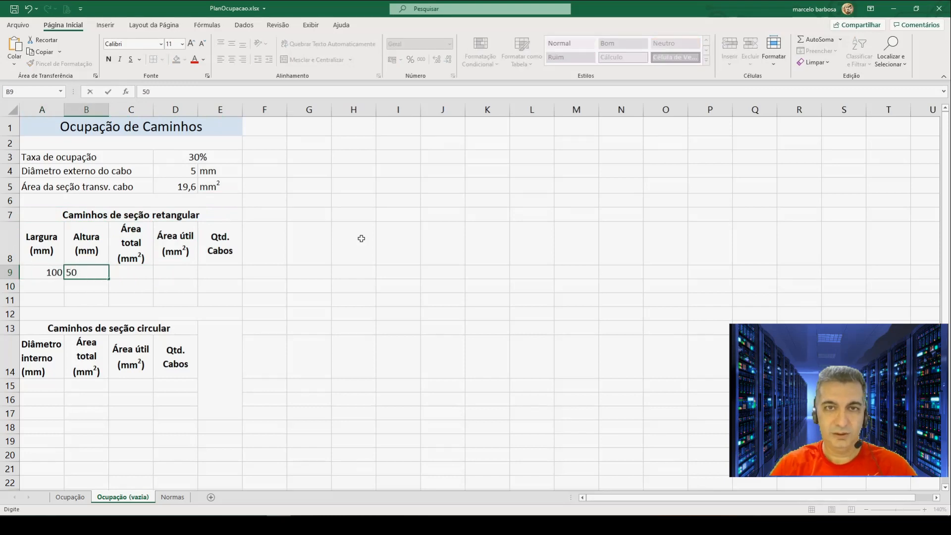
{"action": "key", "text": "Tab"}
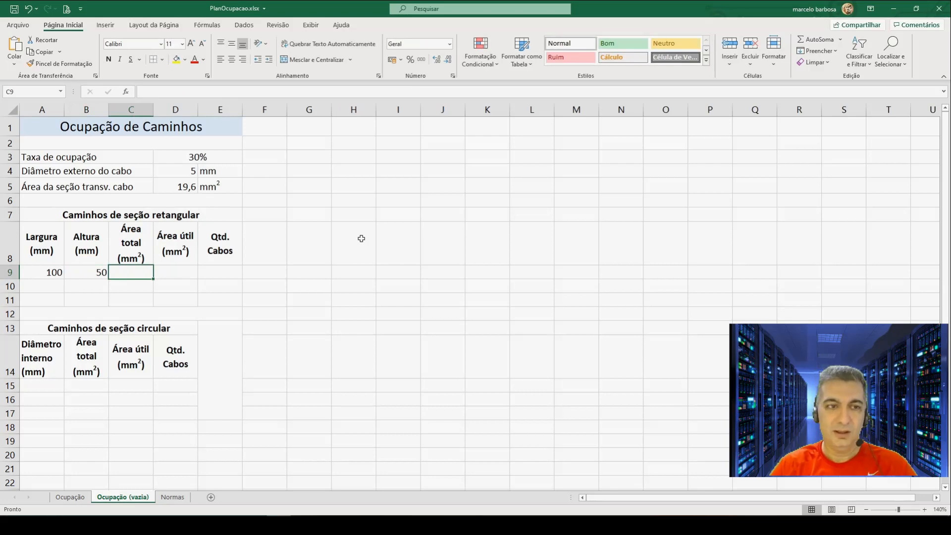
Calculate the total area of the first rectangular path in C9 with the formula =A9*B9.
{"action": "type", "text": "="}
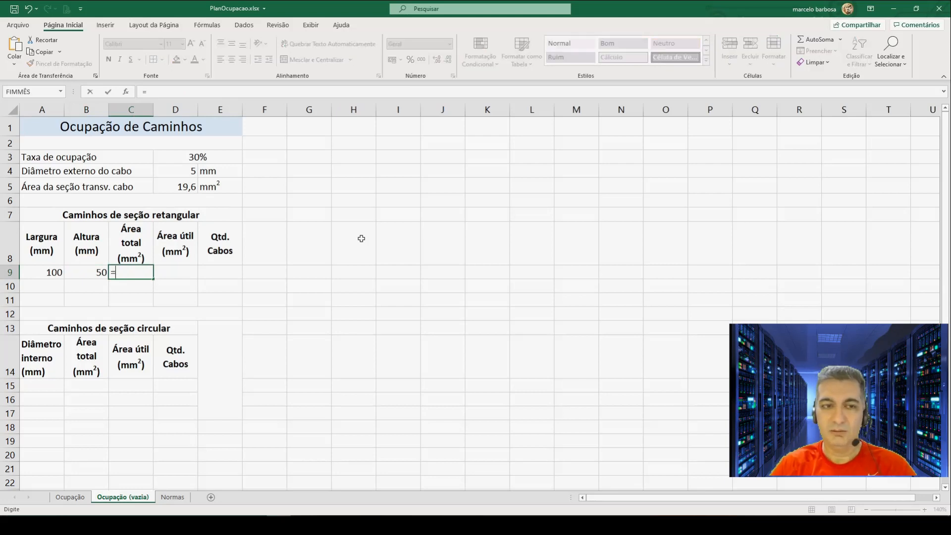
{"action": "key", "text": "Left"}
{"action": "key", "text": "Left"}
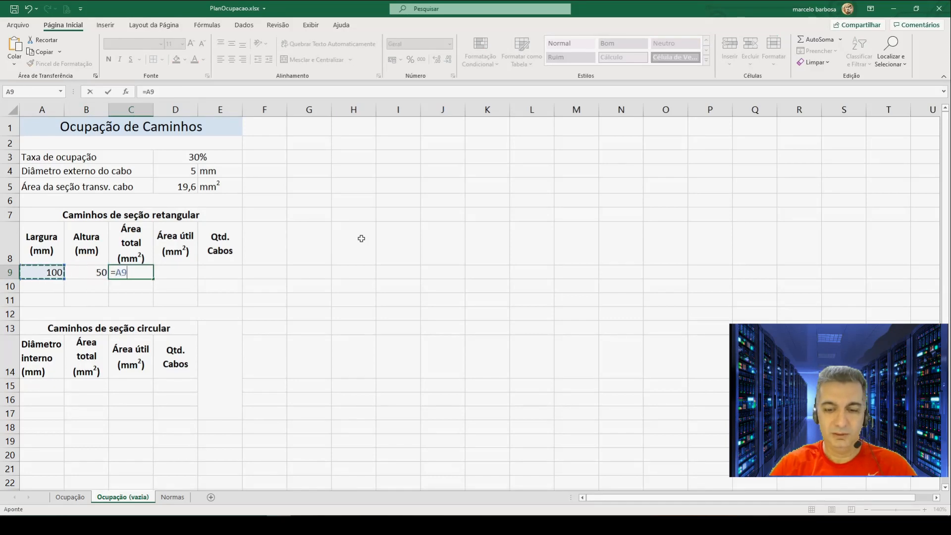
{"action": "type", "text": "*"}
{"action": "key", "text": "Left"}
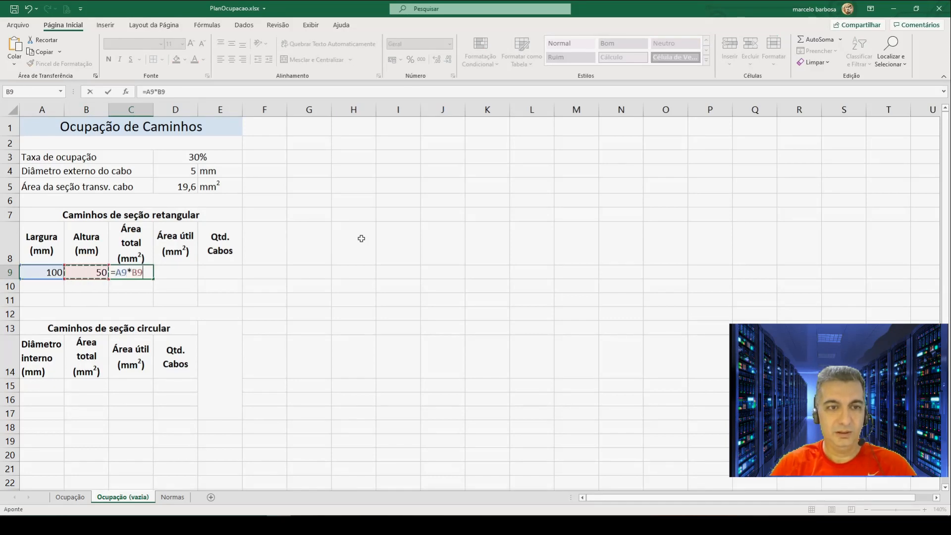
{"action": "key", "text": "Return"}
Calculate the usable area in D9 with =C9*$D$3, keeping the occupancy rate as an absolute reference.
{"action": "key", "text": "Up"}
{"action": "key", "text": "Right"}
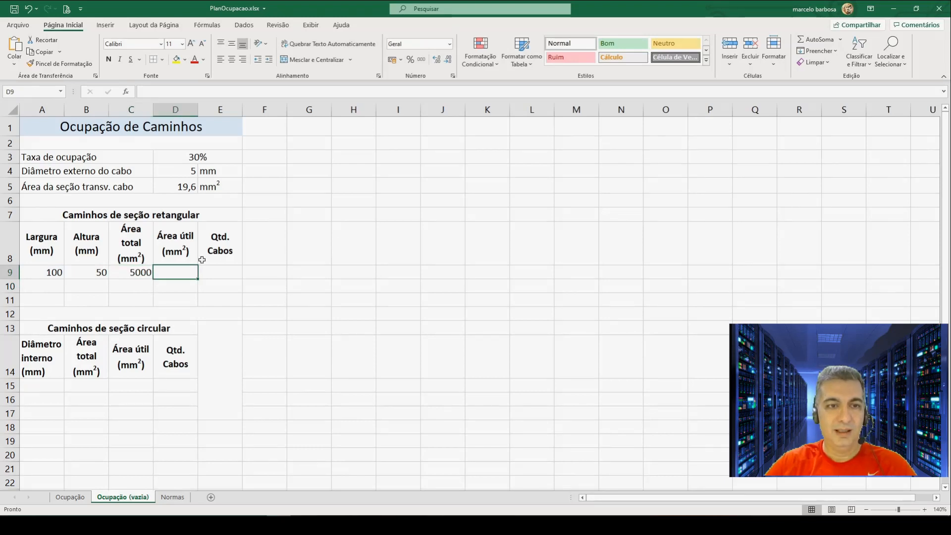
{"action": "type", "text": "="}
{"action": "key", "text": "Left"}
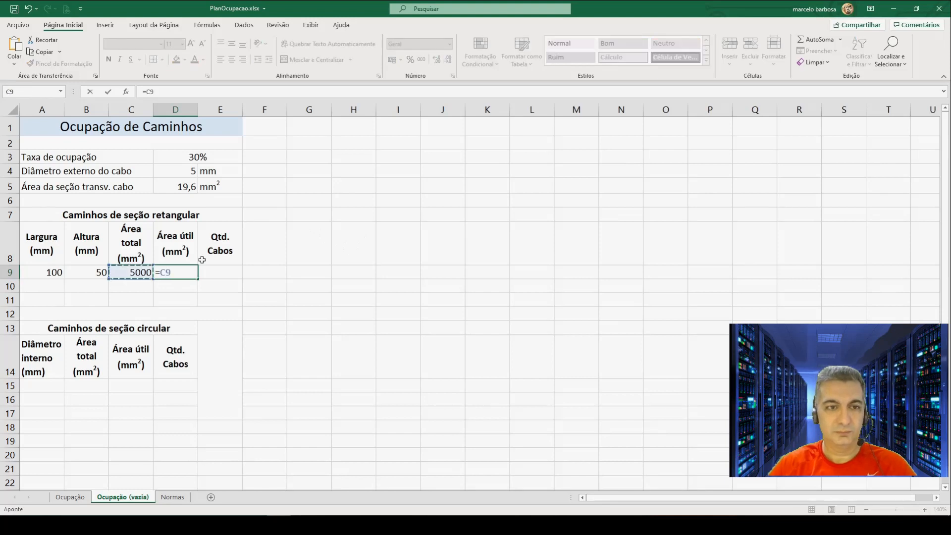
{"action": "type", "text": "*"}
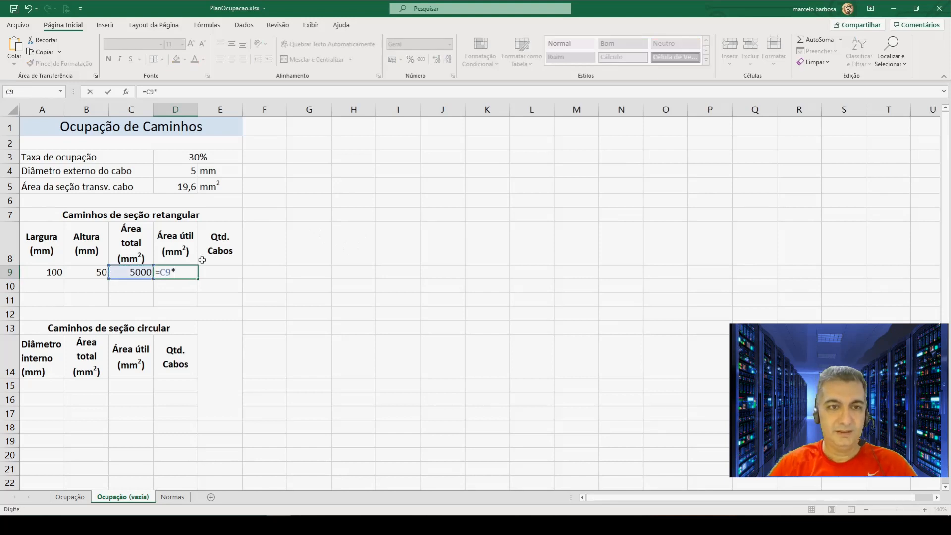
{"action": "key", "text": "Up"}
{"action": "key", "text": "Up"}
{"action": "key", "text": "Up"}
{"action": "key", "text": "Up"}
{"action": "key", "text": "Up"}
{"action": "key", "text": "Up"}
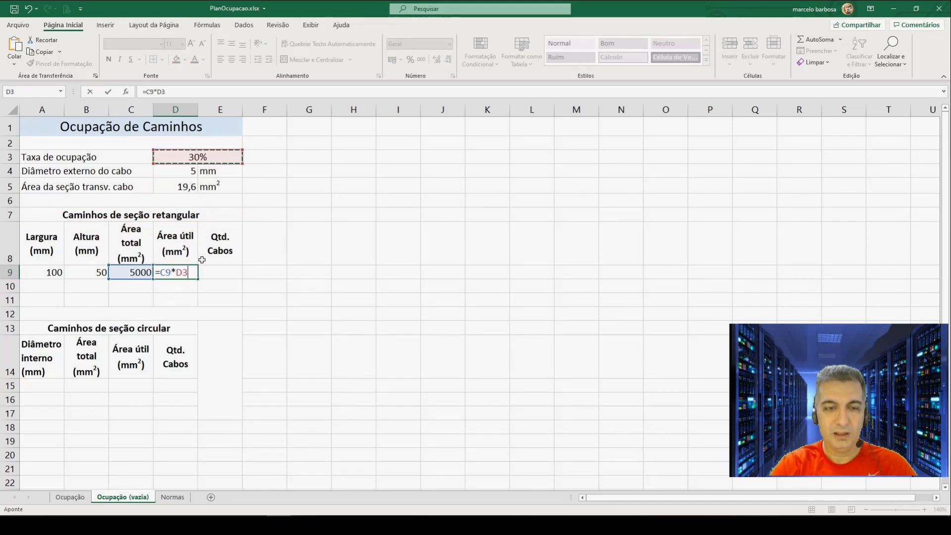
{"action": "key", "text": "F4"}
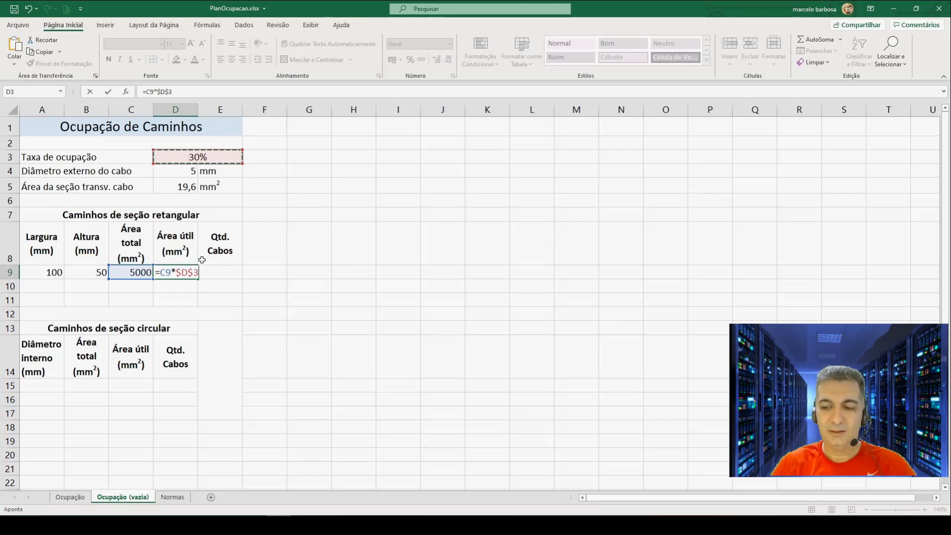
{"action": "key", "text": "Return"}
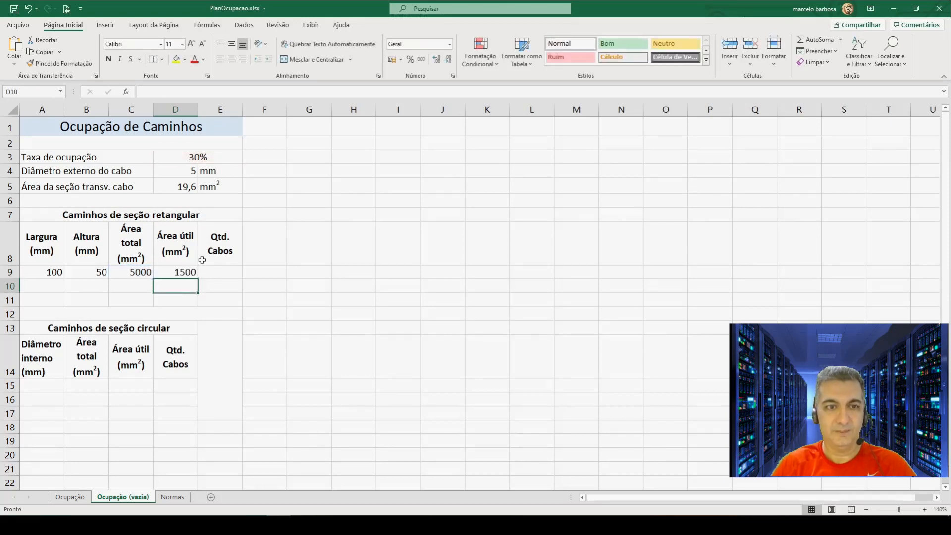
Calculate the cable quantity in E9 with =D9/$D$5, keeping the cable area as an absolute reference.
{"action": "key", "text": "Up"}
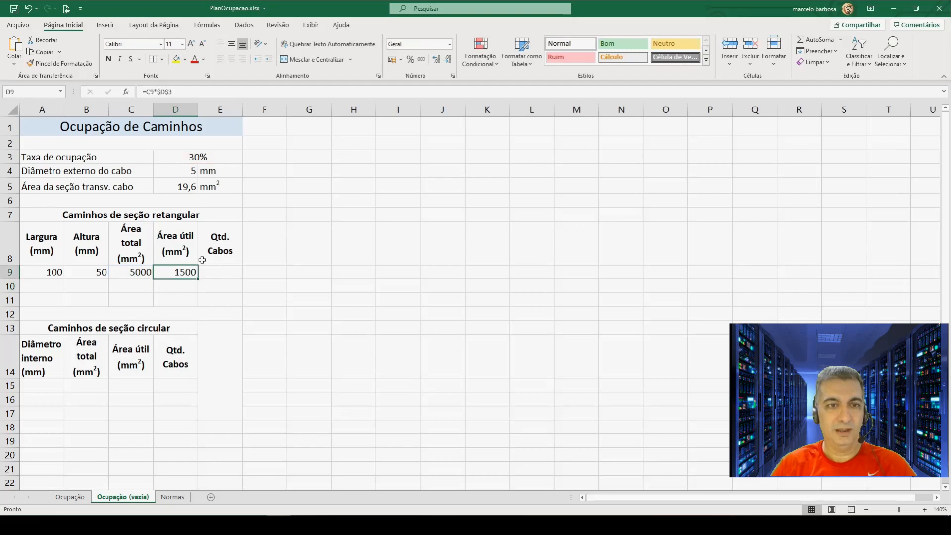
{"action": "key", "text": "Left"}
{"action": "key", "text": "Right"}
{"action": "key", "text": "Right"}
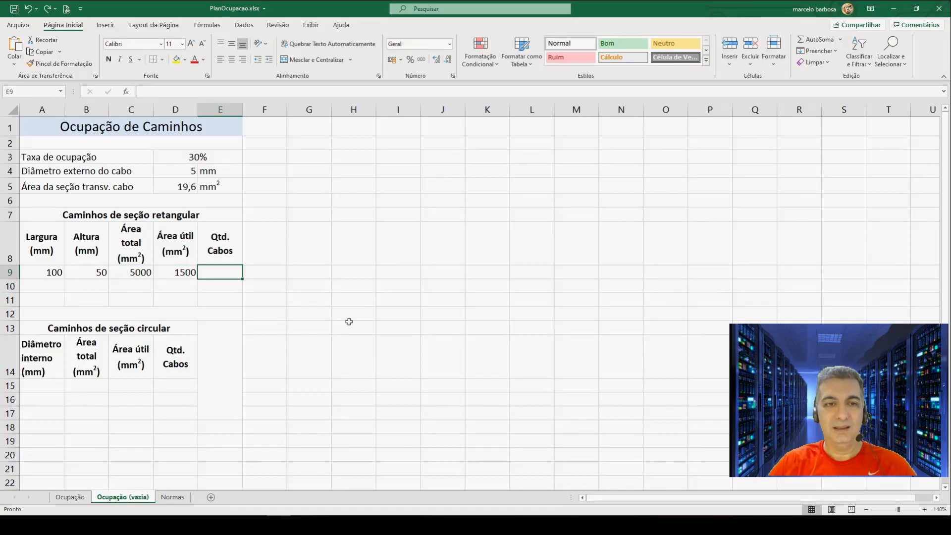
{"action": "type", "text": "="}
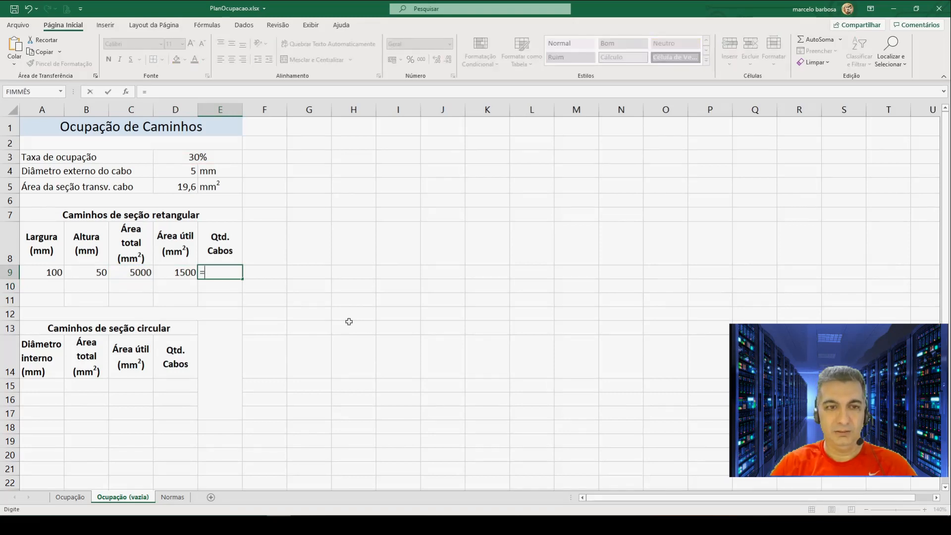
{"action": "key", "text": "Left"}
{"action": "type", "text": "/"}
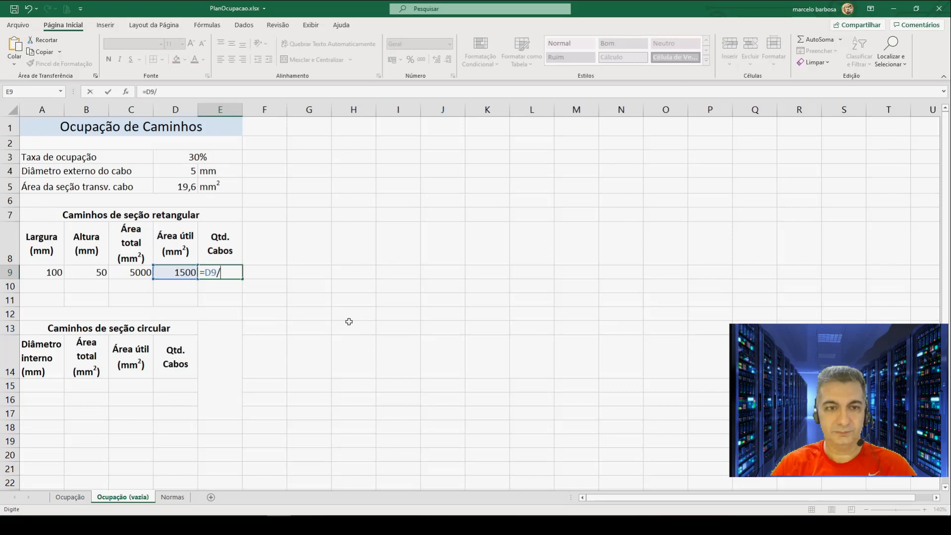
{"action": "key", "text": "Up"}
{"action": "key", "text": "Up"}
{"action": "key", "text": "Up"}
{"action": "key", "text": "Up"}
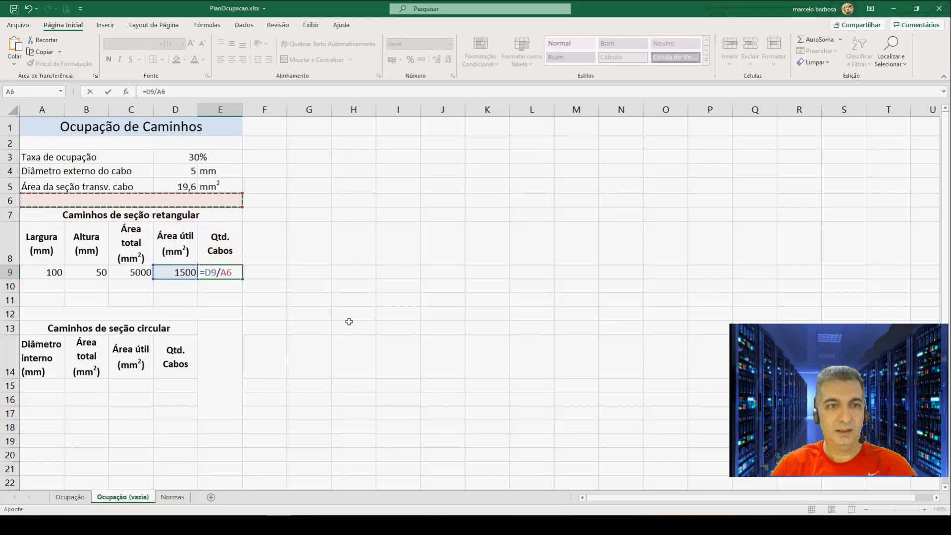
{"action": "key", "text": "Left"}
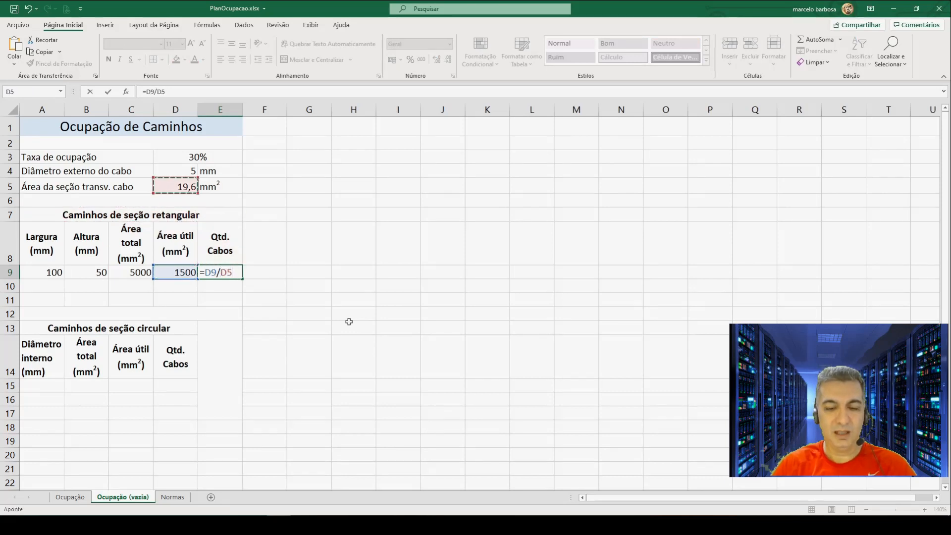
{"action": "key", "text": "F4"}
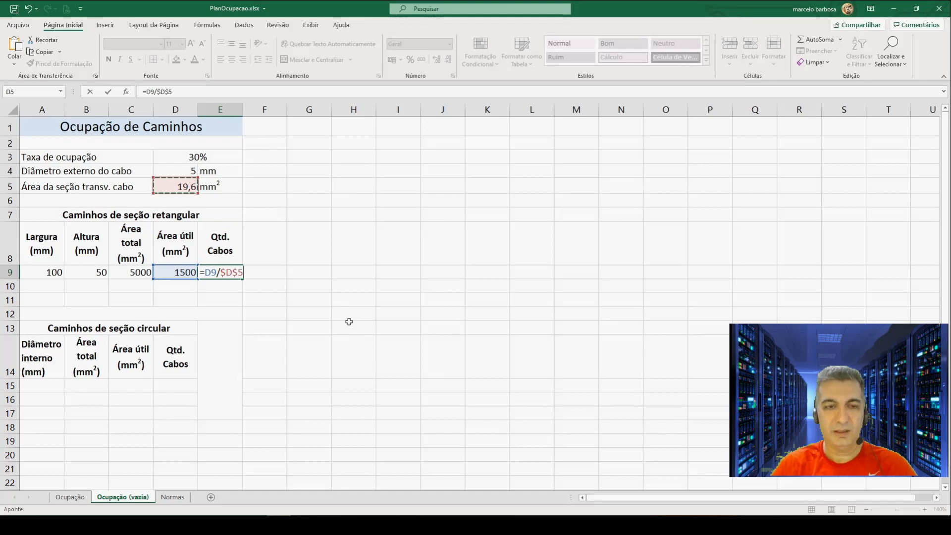
{"action": "key", "text": "Return"}
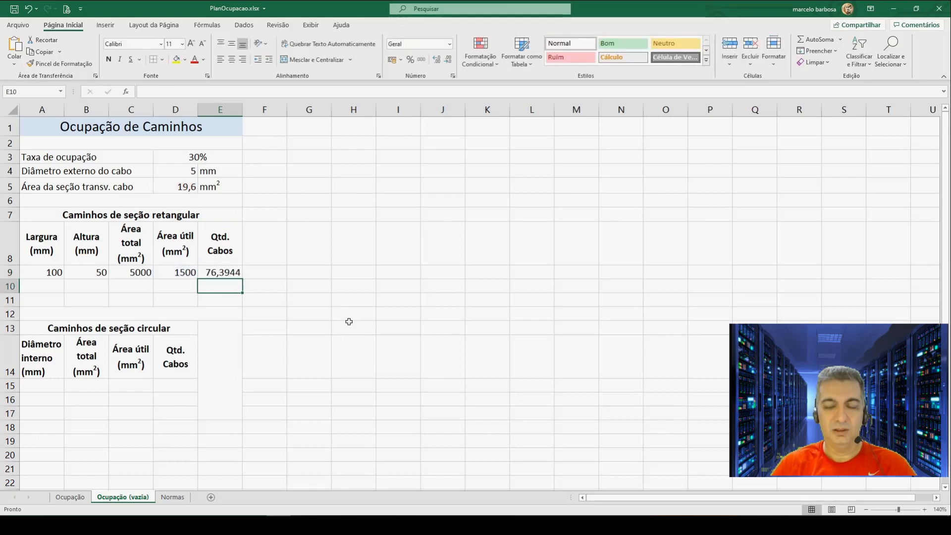
Format the cable quantity in E9 with no decimal places and fill the C9:E9 formulas down through row 11.
{"action": "key", "text": "Up"}
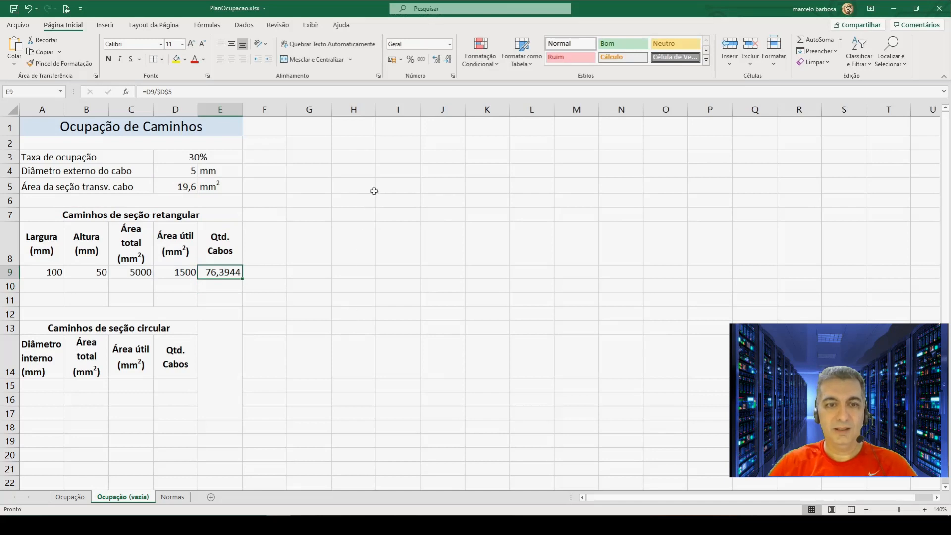
{"action": "left_click", "coordinate": [449, 63]}
{"action": "left_click", "coordinate": [449, 63]}
{"action": "left_click", "coordinate": [449, 63]}
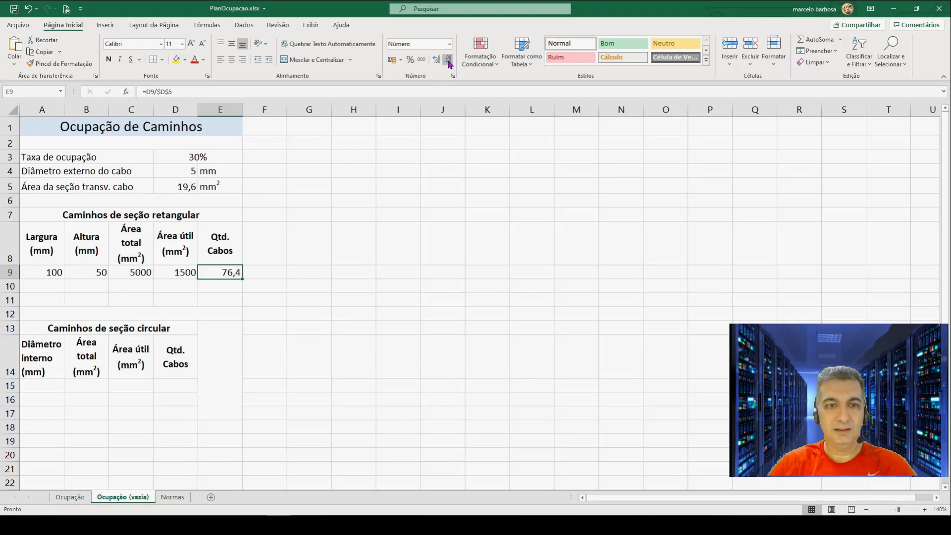
{"action": "left_click", "coordinate": [448, 63]}
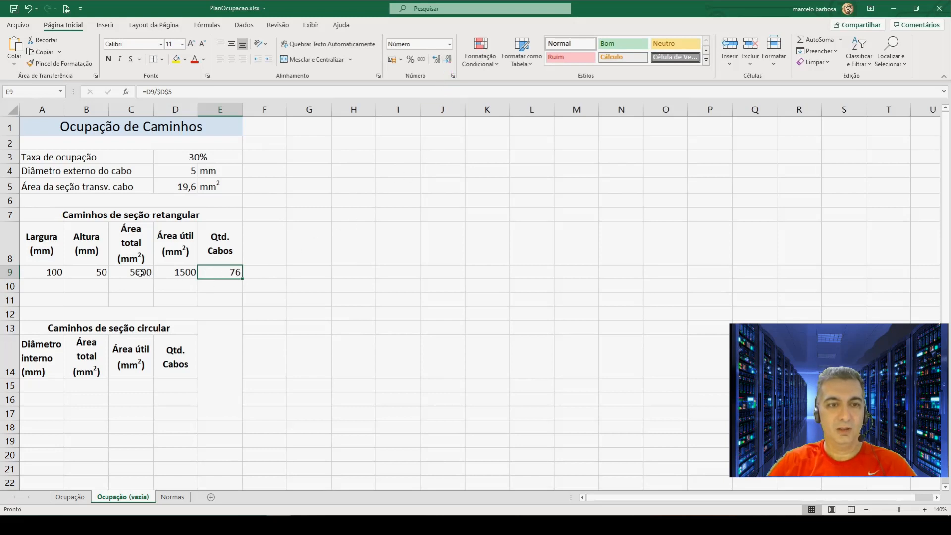
{"action": "left_click_drag", "start_coordinate": [132, 271], "coordinate": [242, 308]}
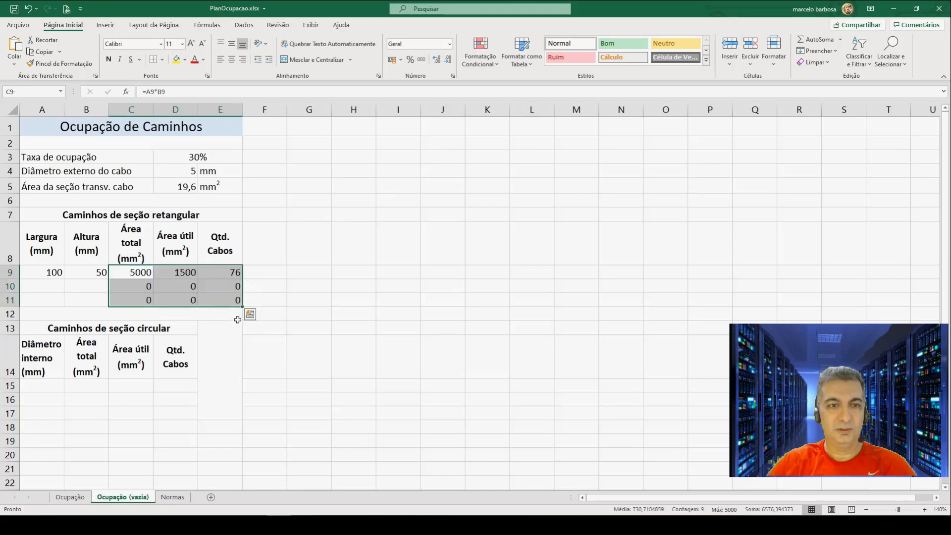
Enter the rectangular path dimensions 100 by 100 mm in row 10 and 300 by 150 mm in row 11.
{"action": "left_click", "coordinate": [48, 287]}
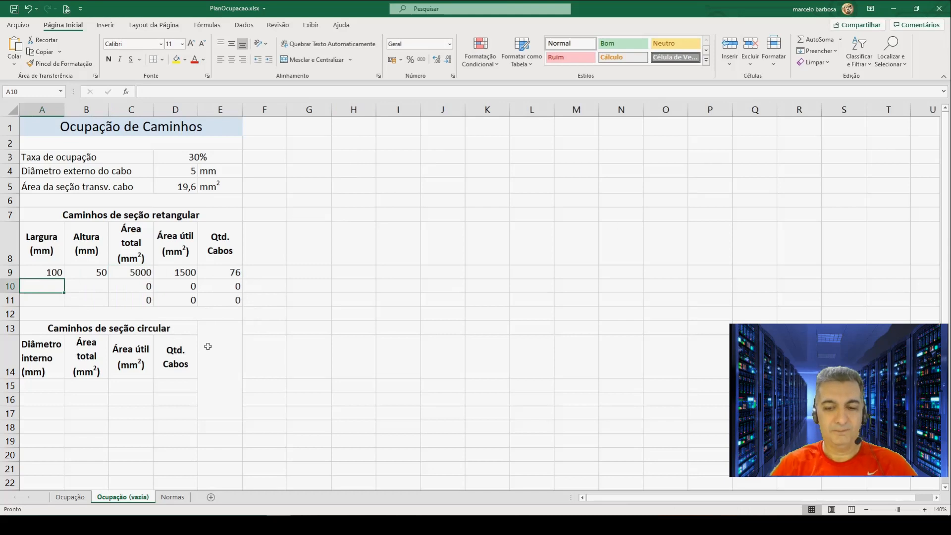
{"action": "type", "text": "100"}
{"action": "key", "text": "Tab"}
{"action": "type", "text": "100"}
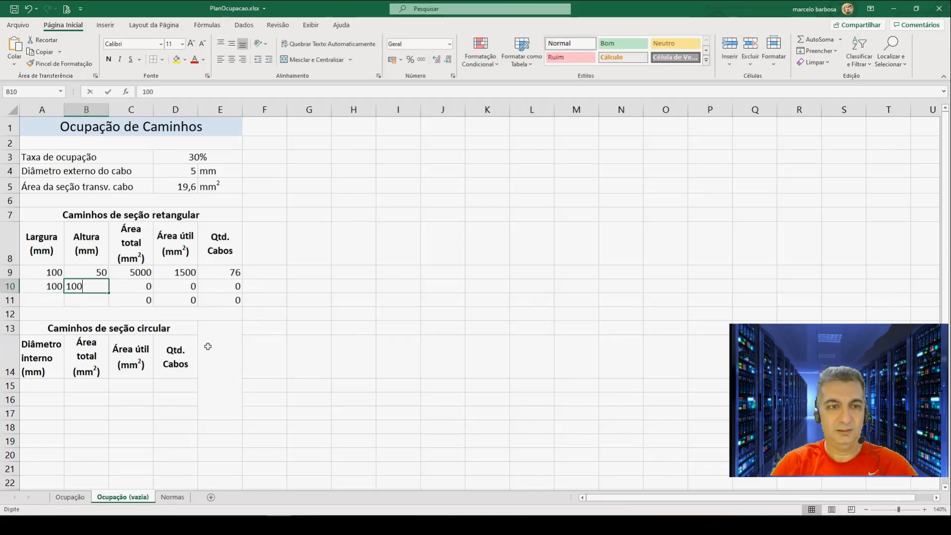
{"action": "key", "text": "Return"}
{"action": "type", "text": "300"}
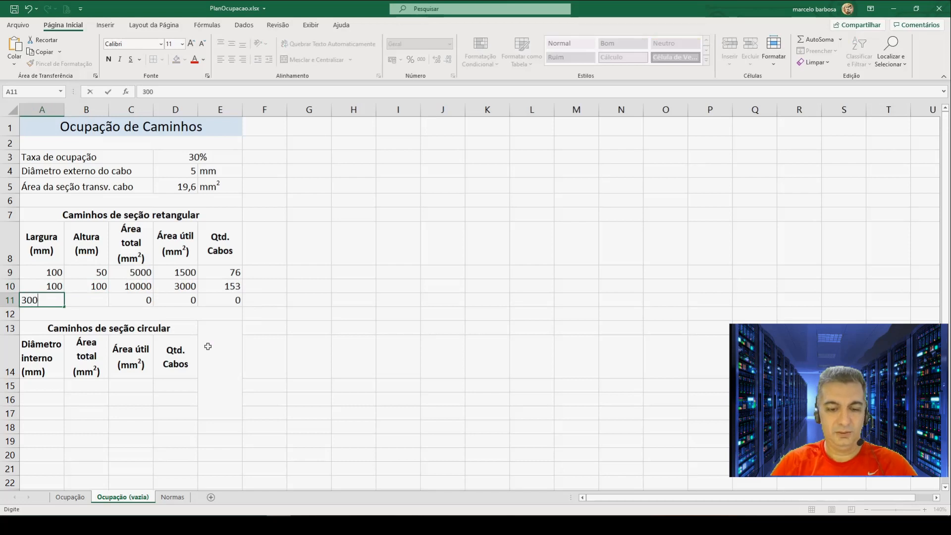
{"action": "key", "text": "Tab"}
{"action": "type", "text": "150"}
{"action": "key", "text": "Tab"}
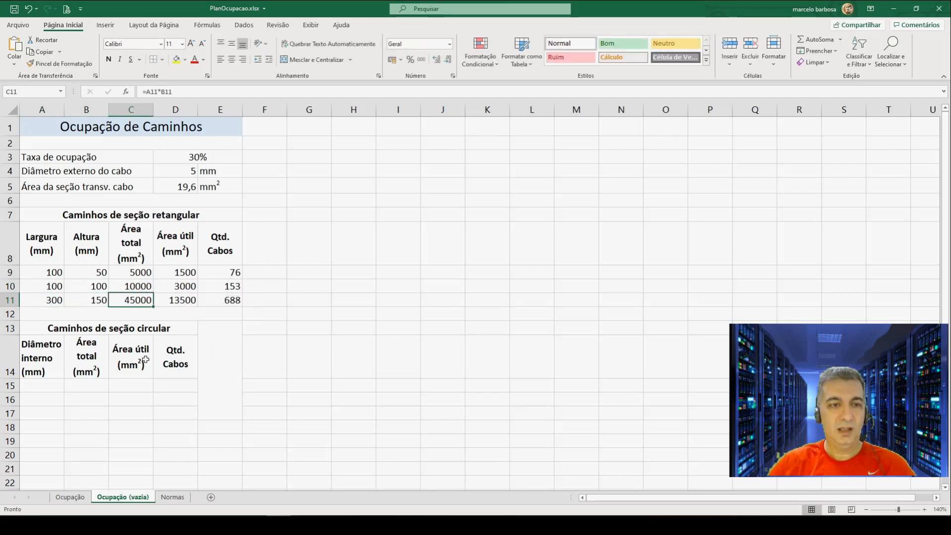
Enter internal diameters of 25, 50 and 75 mm in A15:A17 of the circular paths table.
{"action": "left_click", "coordinate": [42, 387]}
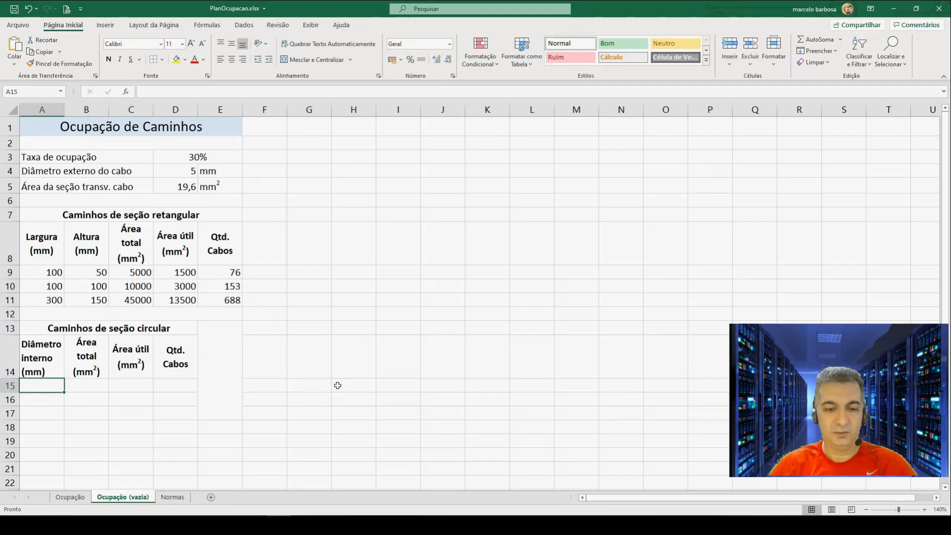
{"action": "type", "text": "25"}
{"action": "key", "text": "Return"}
{"action": "type", "text": "50"}
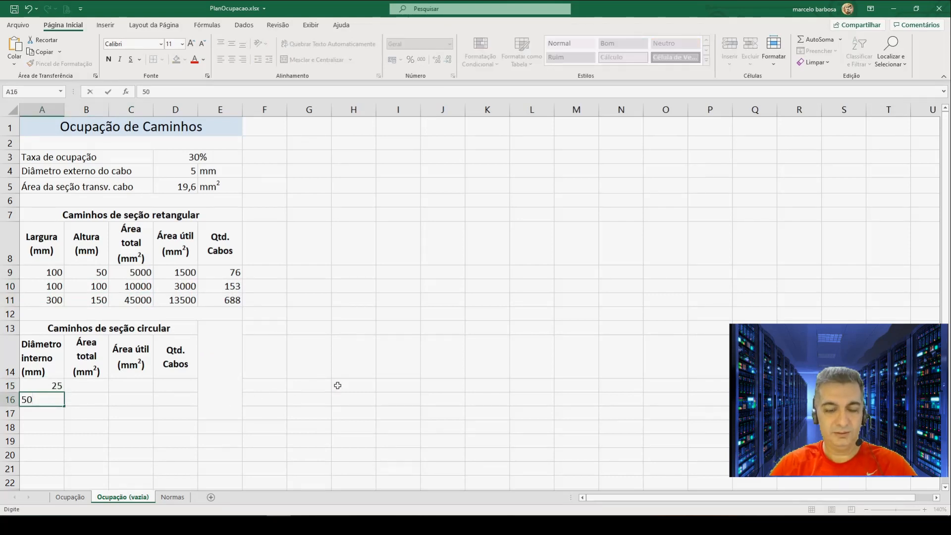
{"action": "key", "text": "Return"}
{"action": "type", "text": "75"}
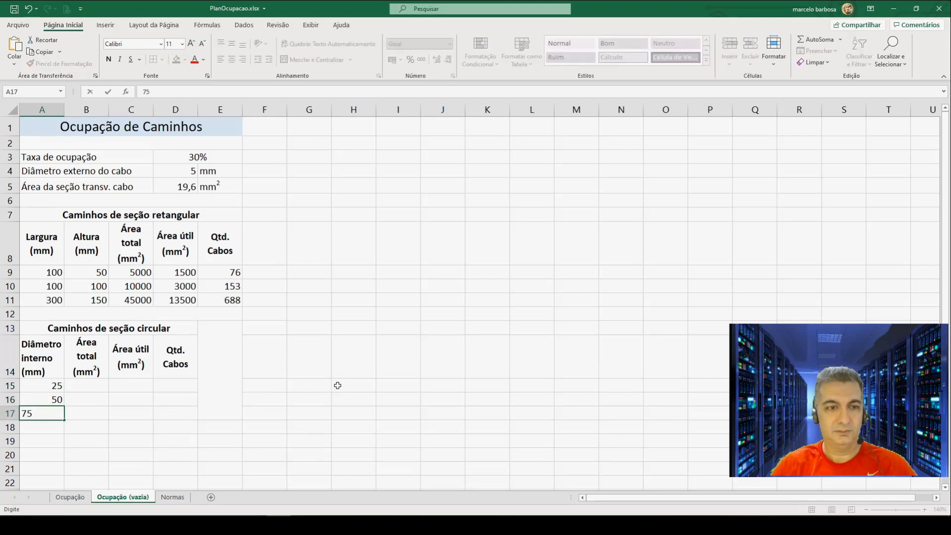
{"action": "key", "text": "Up"}
Calculate the total area of the first circular path in B15 with the formula =PI()*A15*A15/4.
{"action": "key", "text": "Up"}
{"action": "key", "text": "Right"}
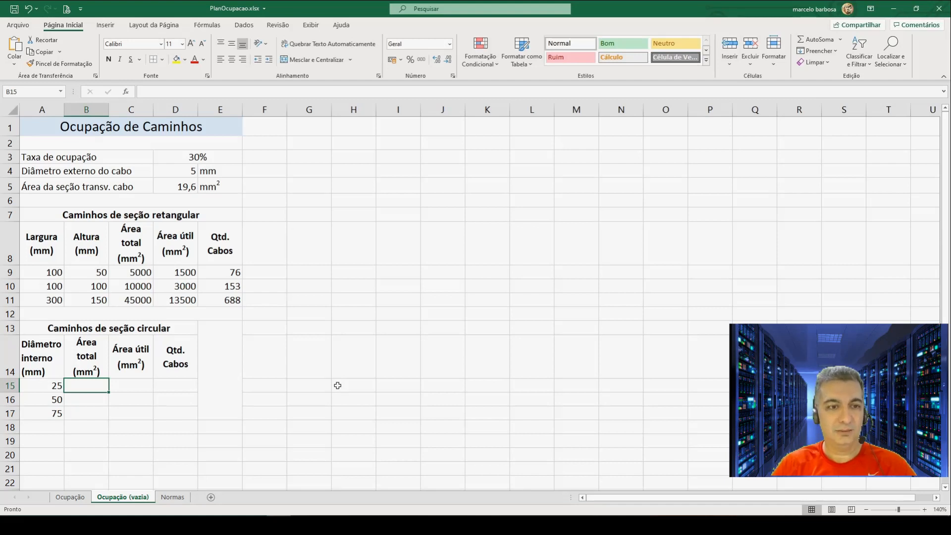
{"action": "type", "text": "="}
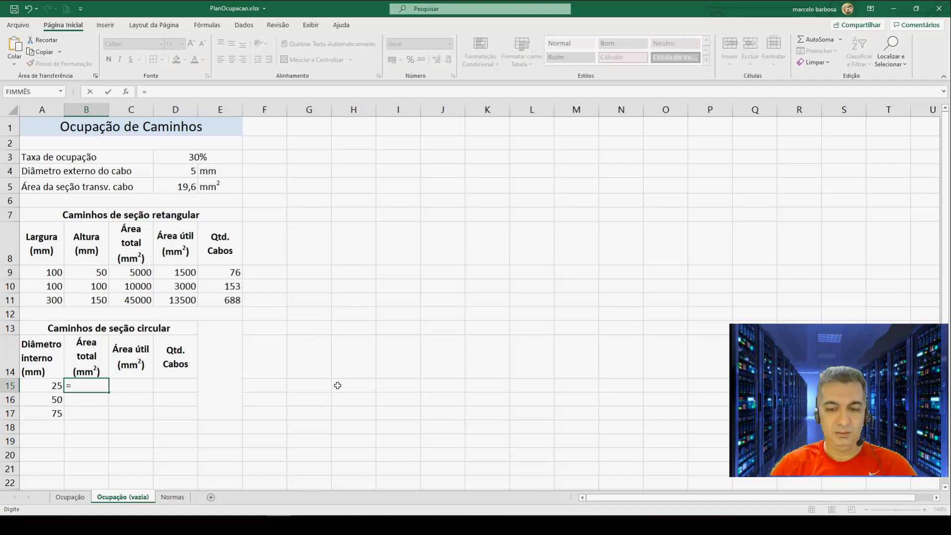
{"action": "type", "text": "pi()"}
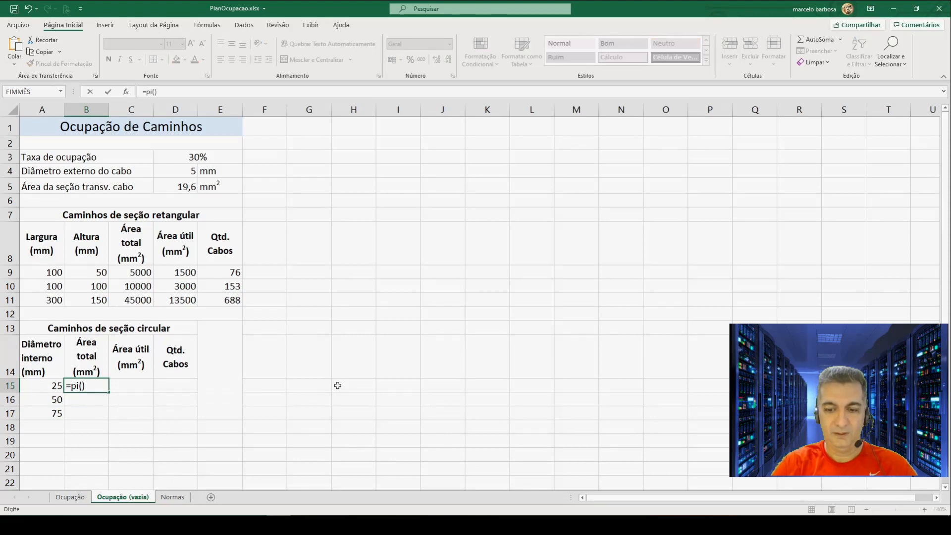
{"action": "type", "text": "*"}
{"action": "key", "text": "Left"}
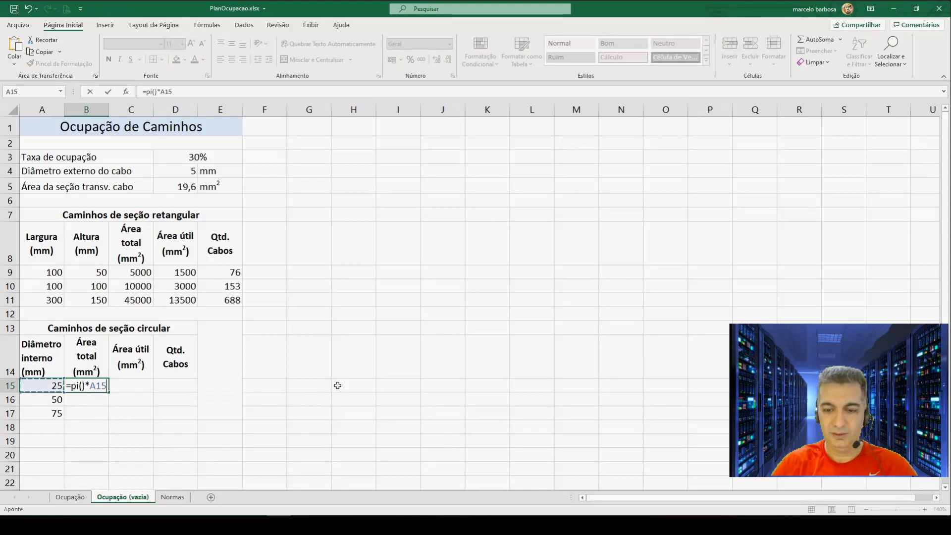
{"action": "type", "text": "*"}
{"action": "key", "text": "Left"}
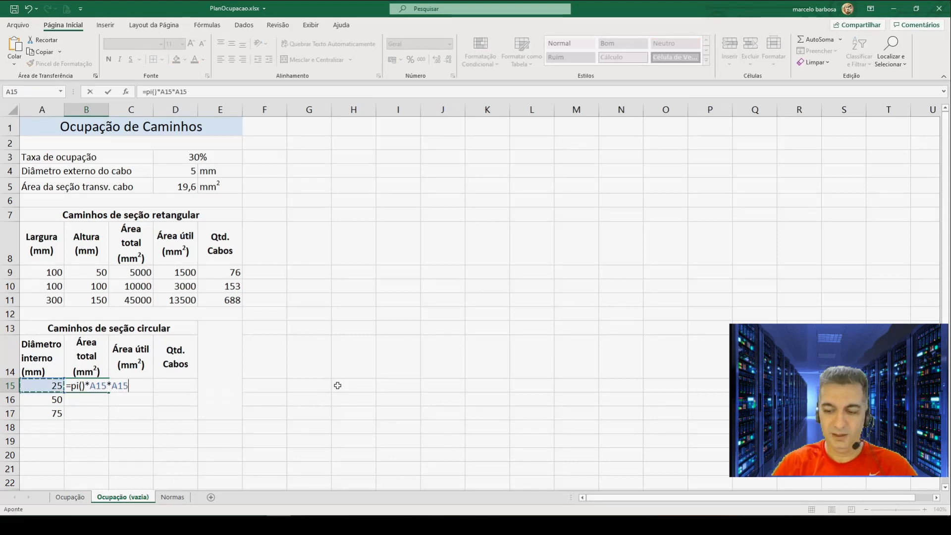
{"action": "type", "text": "/4"}
{"action": "key", "text": "Return"}
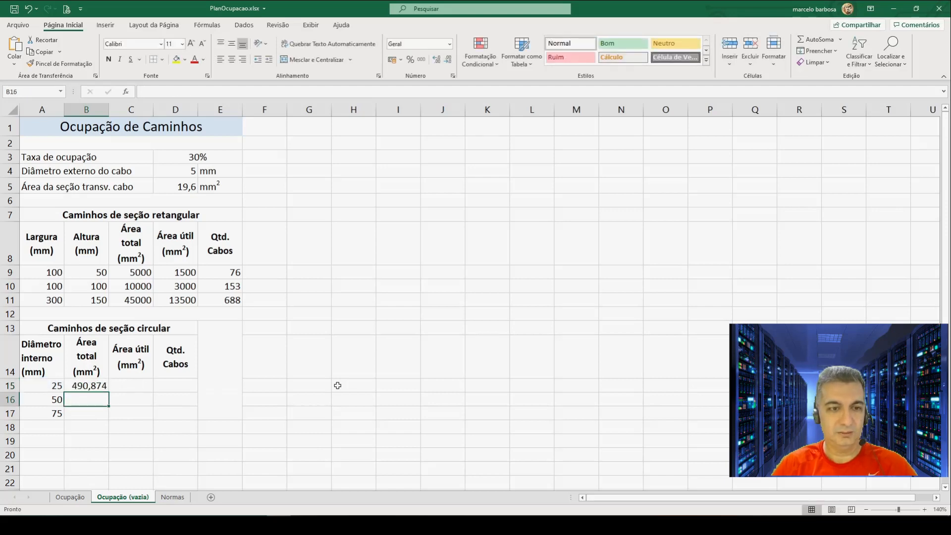
{"action": "key", "text": "Up"}
{"action": "key", "text": "Right"}
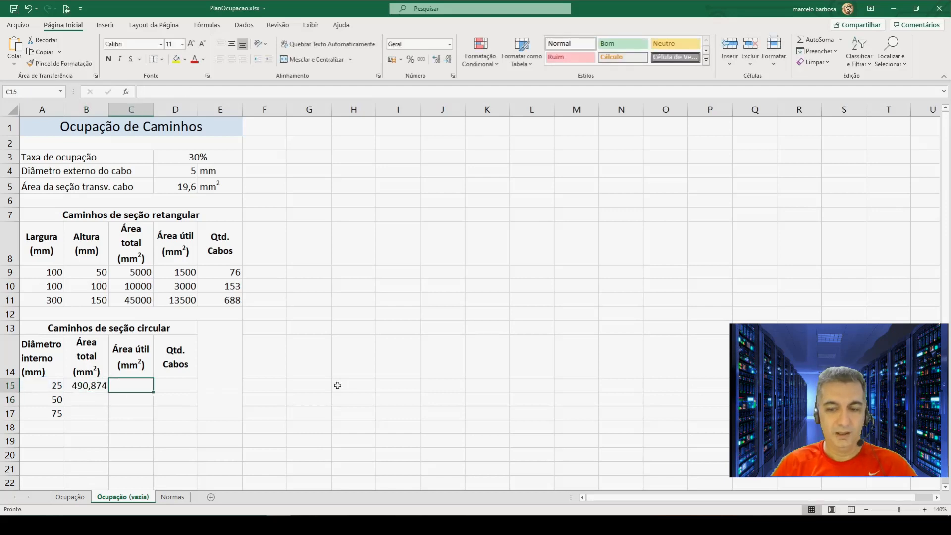
Calculate the usable area of the first circular path in C15 with the formula =B15*$D$3.
{"action": "type", "text": "="}
{"action": "key", "text": "Left"}
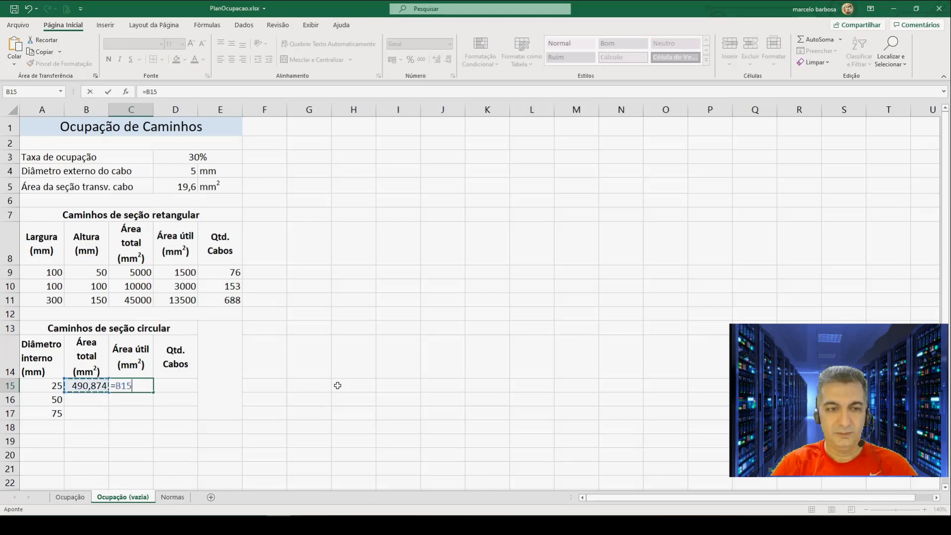
{"action": "type", "text": "*"}
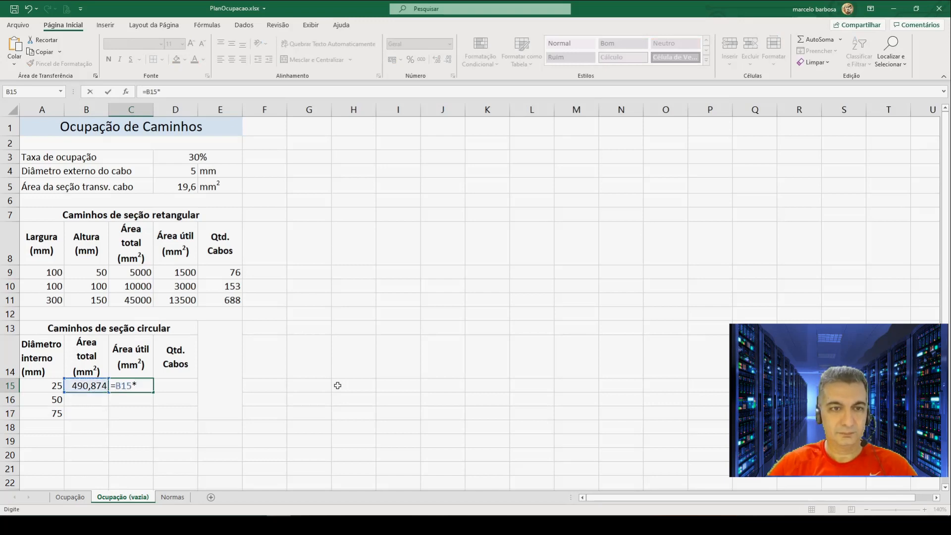
{"action": "left_click", "coordinate": [212, 159]}
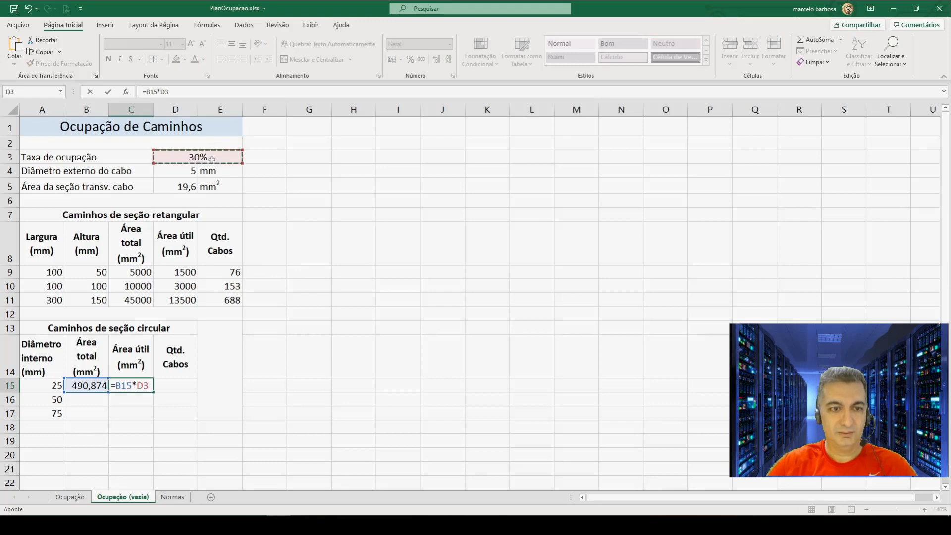
{"action": "key", "text": "F4"}
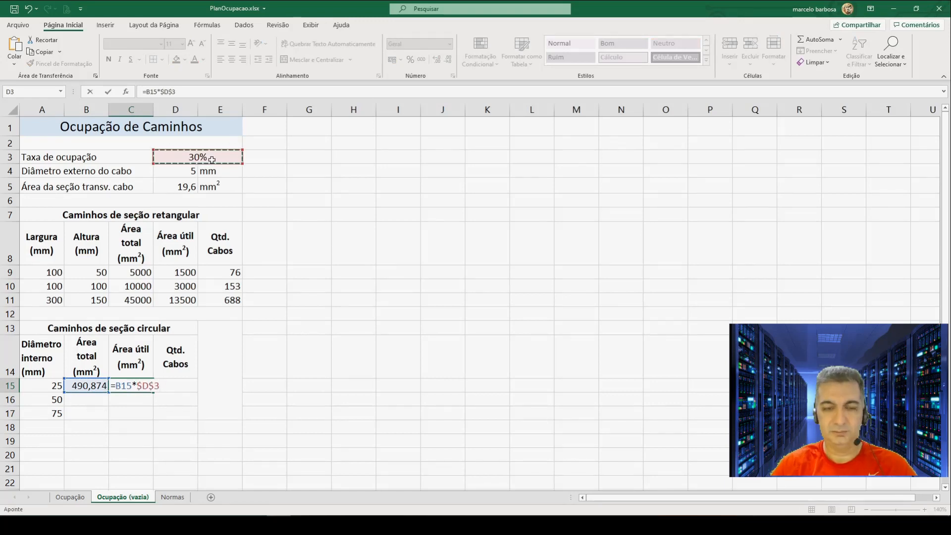
{"action": "key", "text": "Return"}
Calculate the cable quantity of the first circular path in D15 with the formula =C15/$D$5.
{"action": "key", "text": "Up"}
{"action": "key", "text": "Right"}
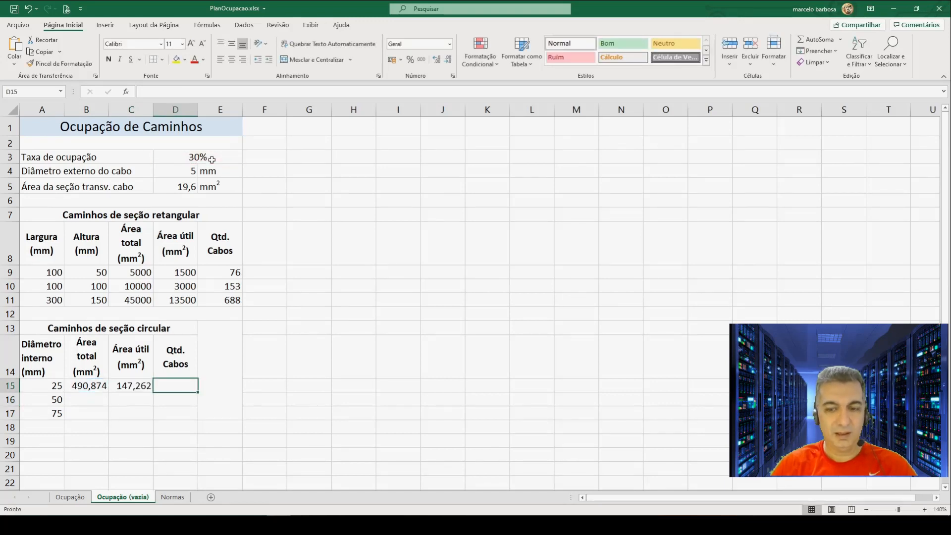
{"action": "type", "text": "="}
{"action": "key", "text": "Left"}
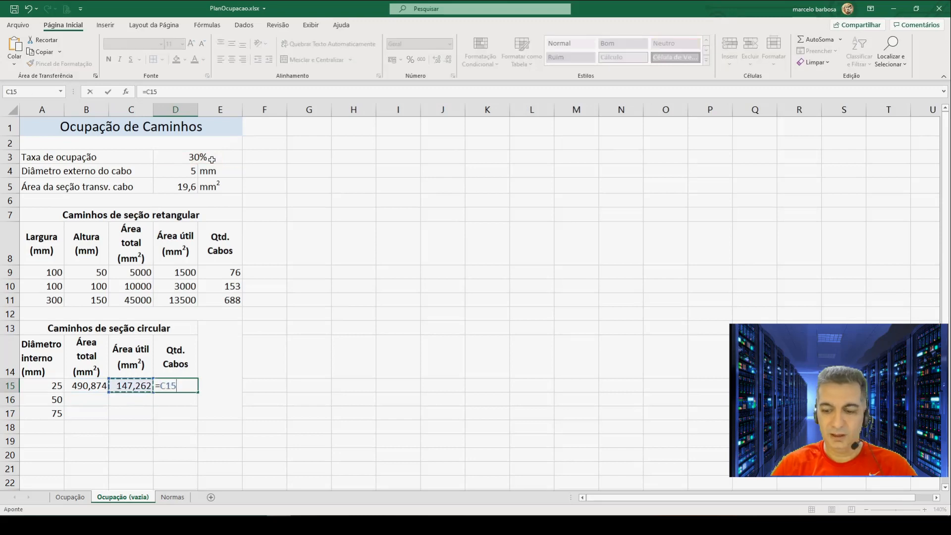
{"action": "type", "text": "/"}
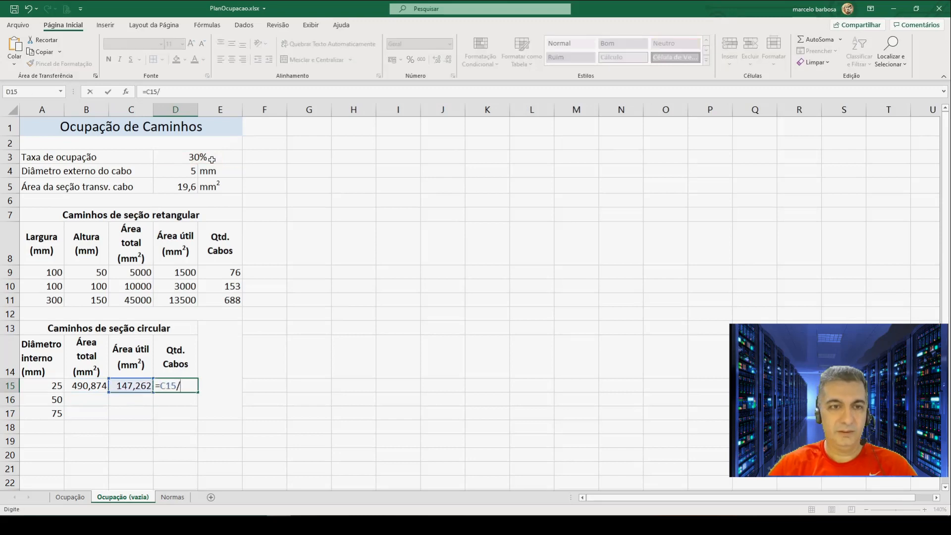
{"action": "left_click", "coordinate": [177, 187]}
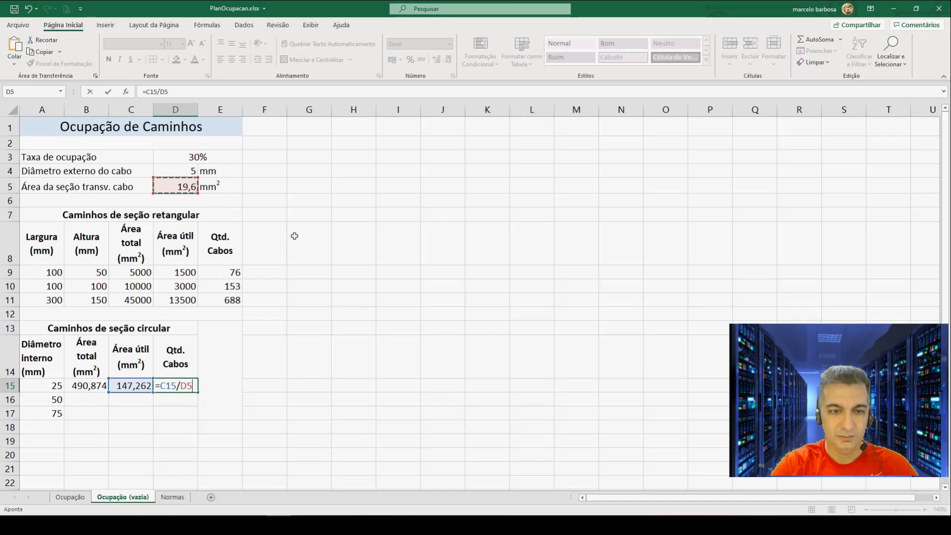
{"action": "key", "text": "F4"}
{"action": "key", "text": "Return"}
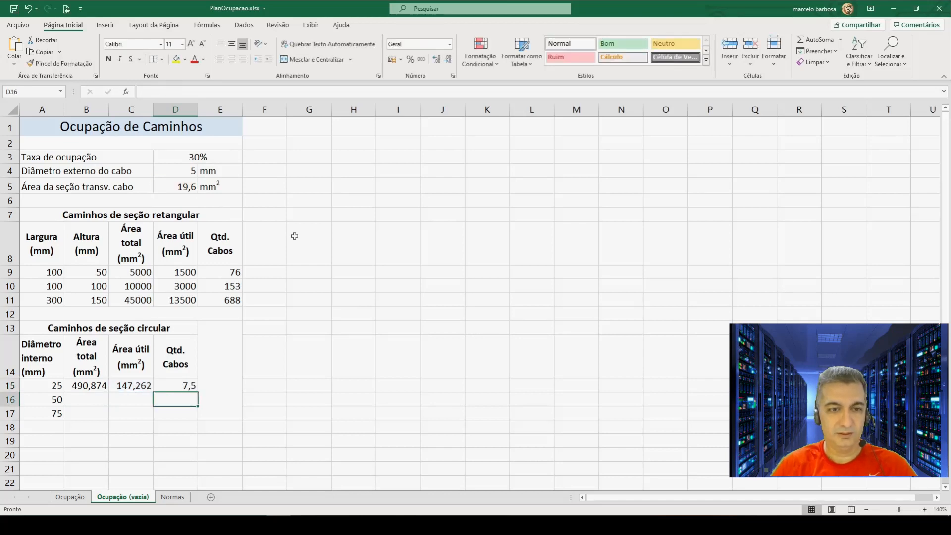
Format the cable quantity in D15 with no decimal places and fill the B15:D15 formulas down through row 17.
{"action": "key", "text": "Up"}
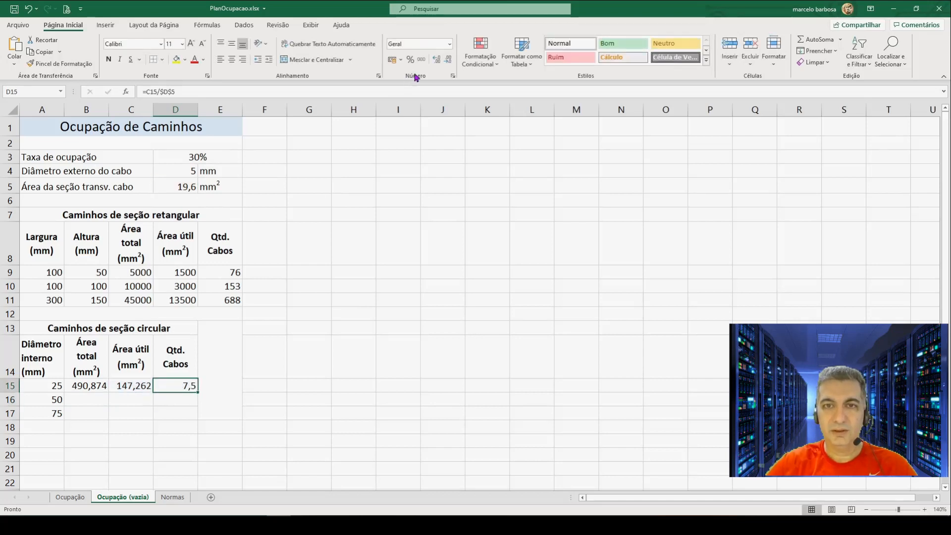
{"action": "left_click", "coordinate": [448, 60]}
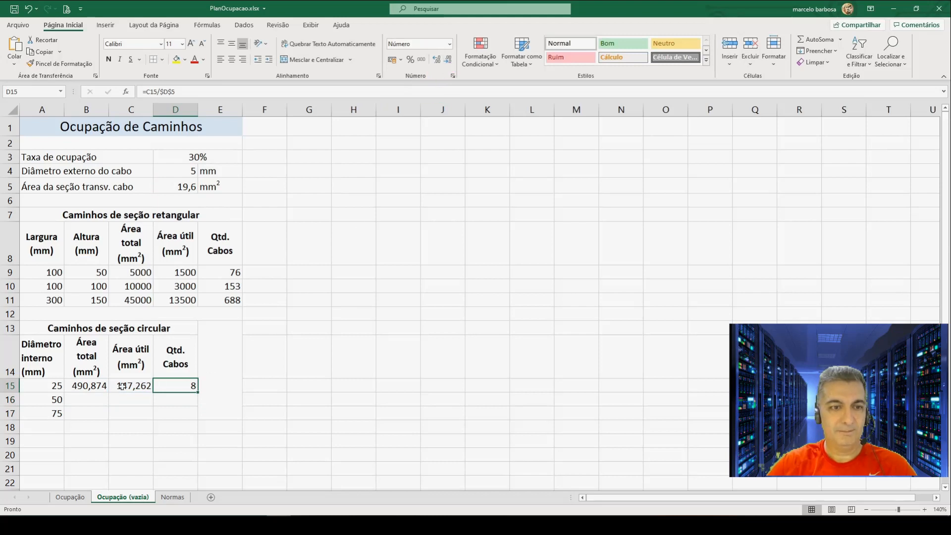
{"action": "left_click_drag", "start_coordinate": [89, 386], "coordinate": [197, 417]}
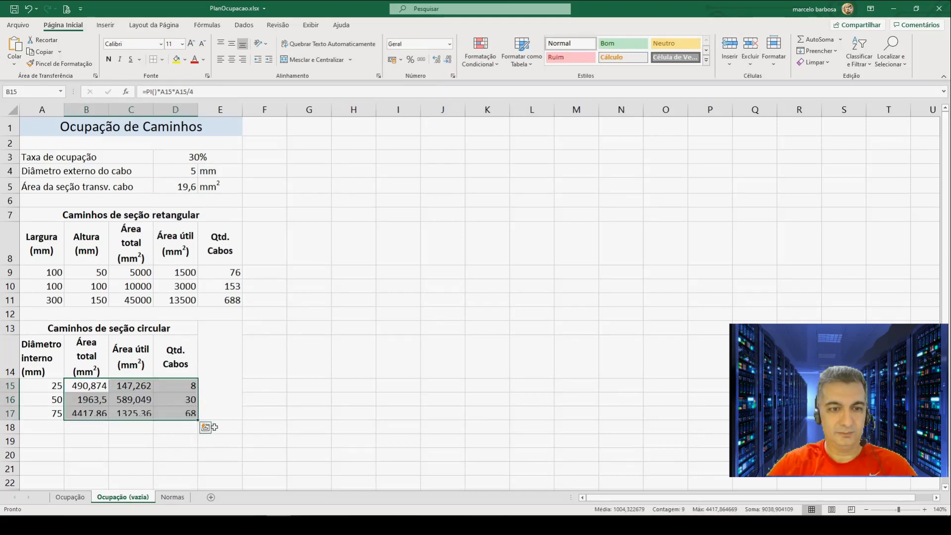
{"action": "left_click", "coordinate": [41, 430]}
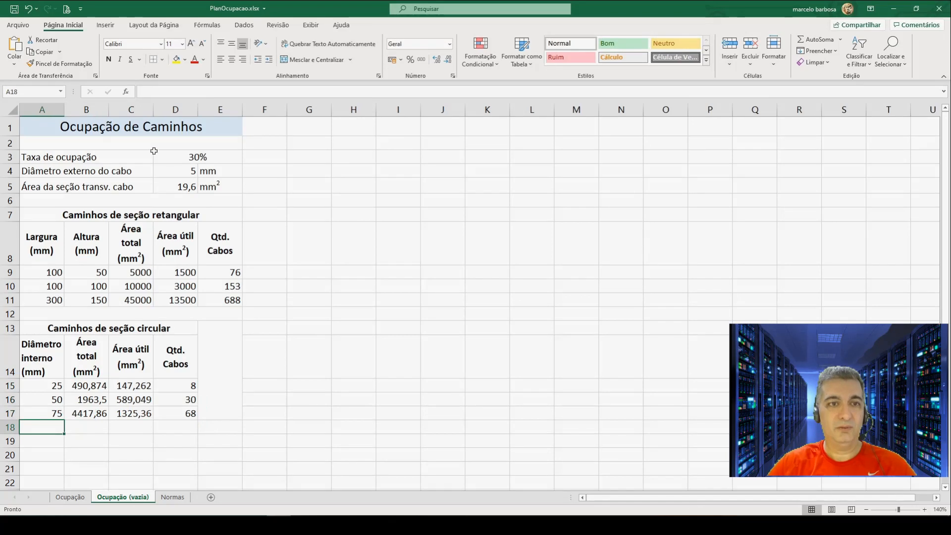
Apply all borders plus a thick outside border to the whole range A1:E17.
{"action": "left_click_drag", "start_coordinate": [155, 128], "coordinate": [158, 414]}
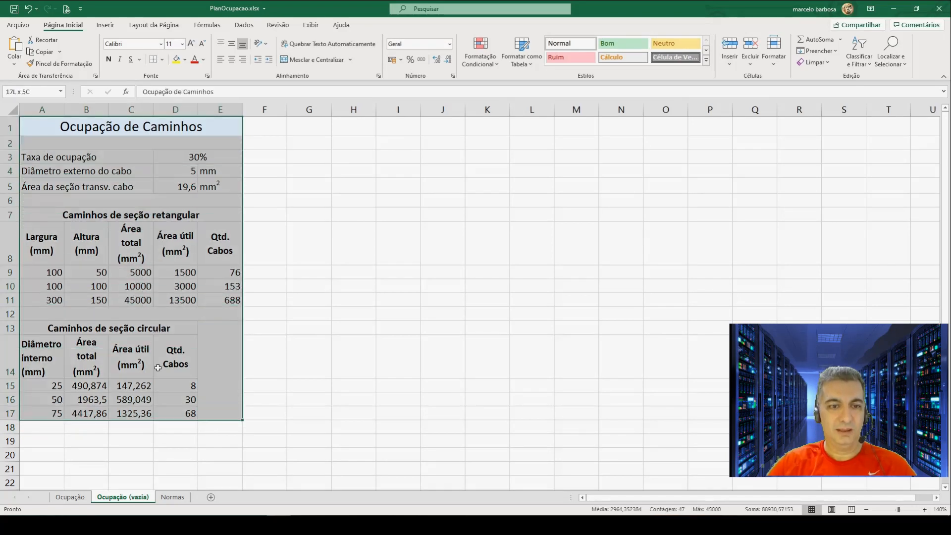
{"action": "left_click", "coordinate": [162, 60]}
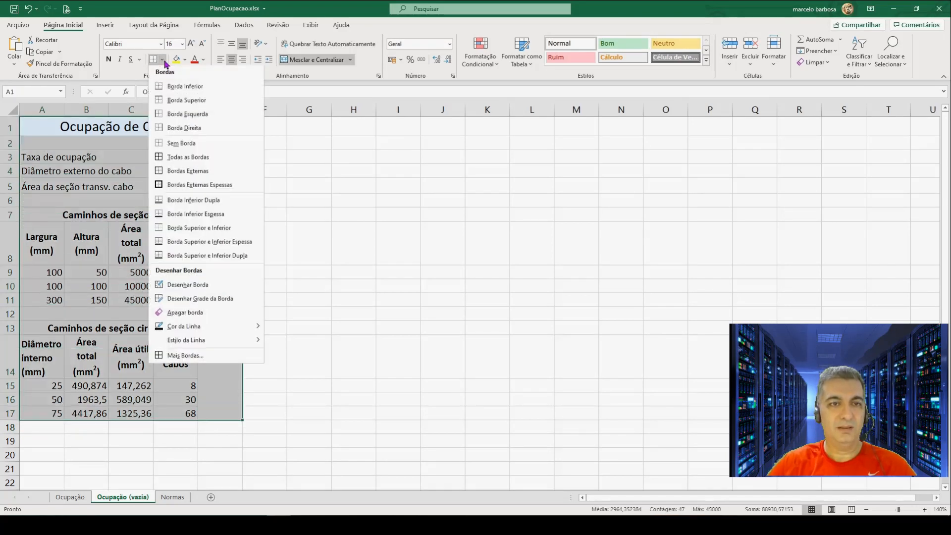
{"action": "left_click", "coordinate": [184, 158]}
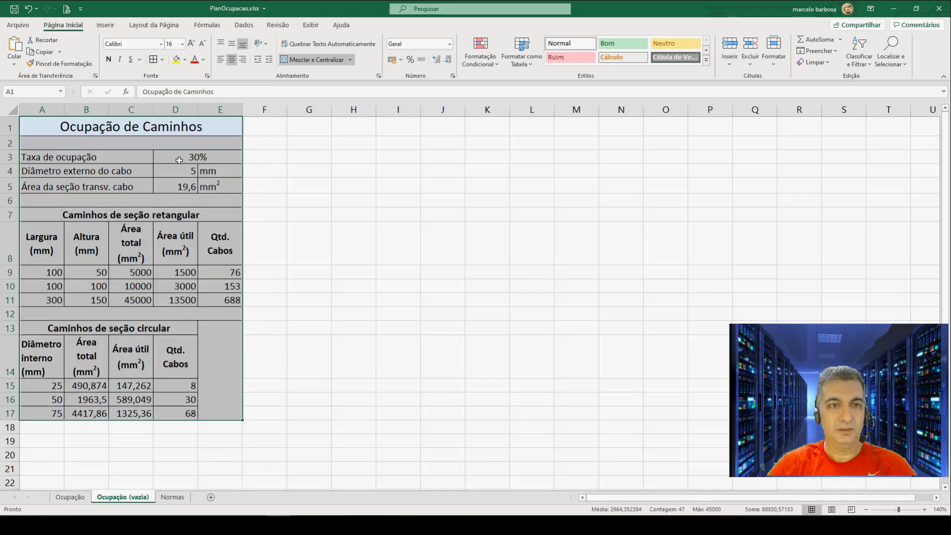
{"action": "left_click", "coordinate": [162, 60]}
{"action": "left_click", "coordinate": [189, 188]}
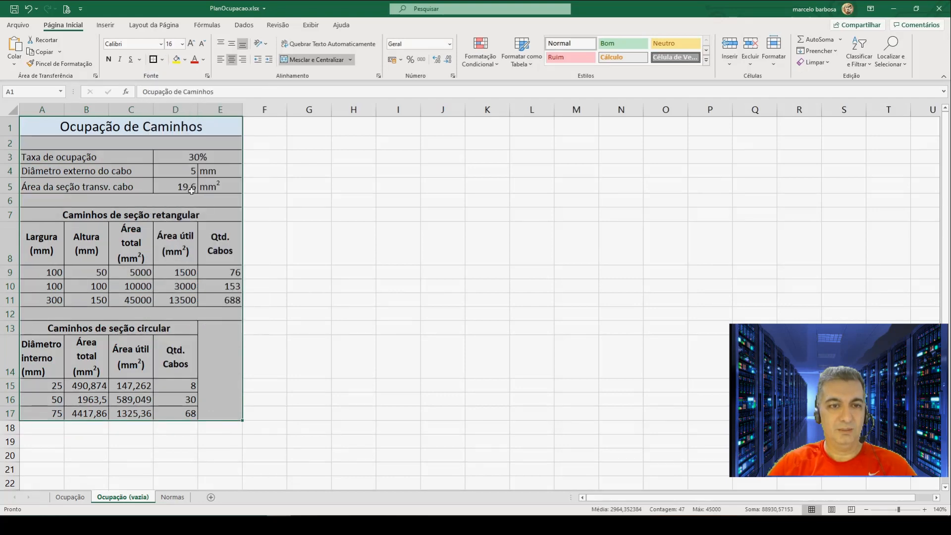
{"action": "left_click", "coordinate": [186, 239]}
Shade the occupancy rate cell D3 and the cable diameter cell D4 with a light gray fill.
{"action": "left_click", "coordinate": [187, 157]}
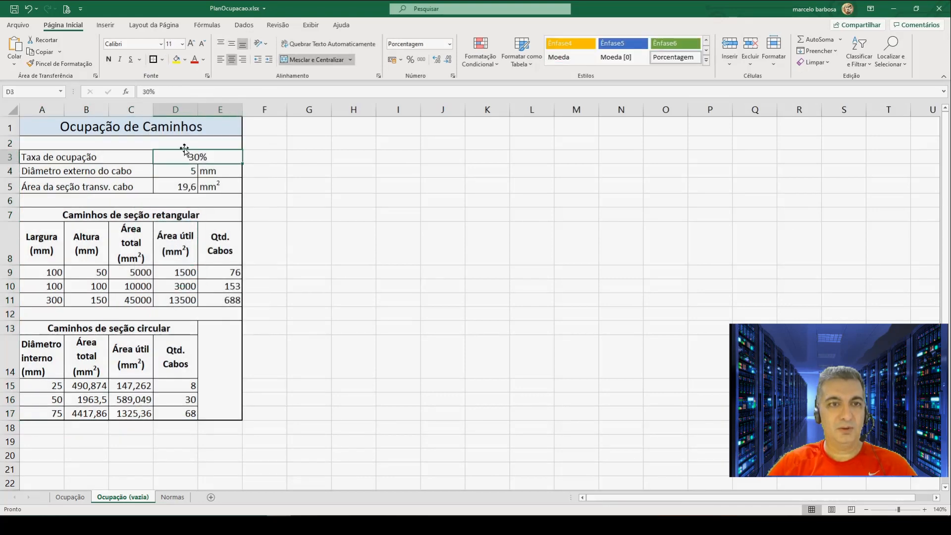
{"action": "left_click", "coordinate": [185, 59]}
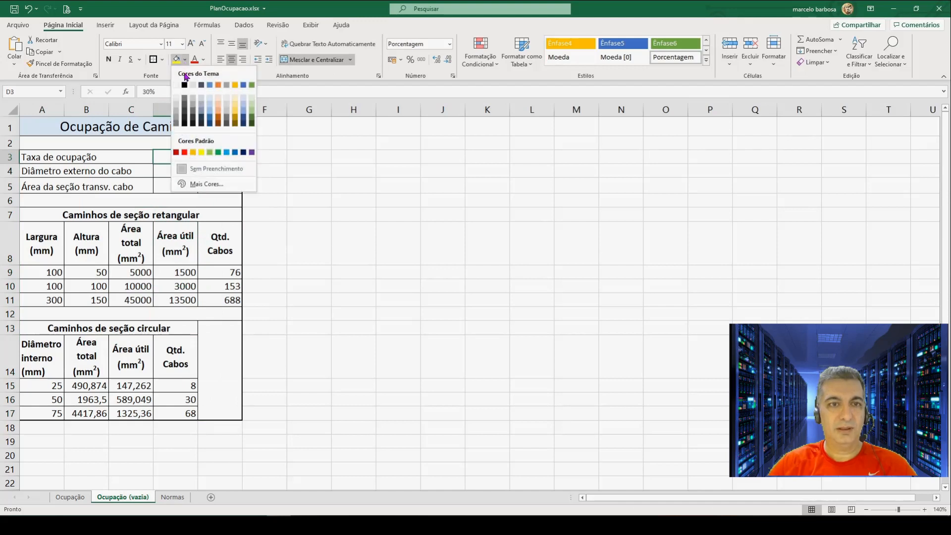
{"action": "left_click", "coordinate": [177, 106]}
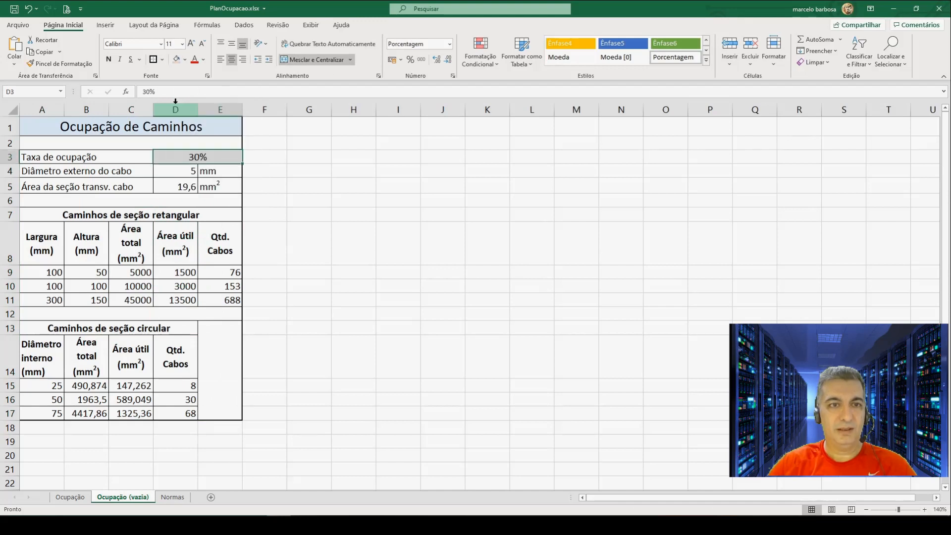
{"action": "left_click", "coordinate": [169, 168]}
{"action": "left_click", "coordinate": [176, 59]}
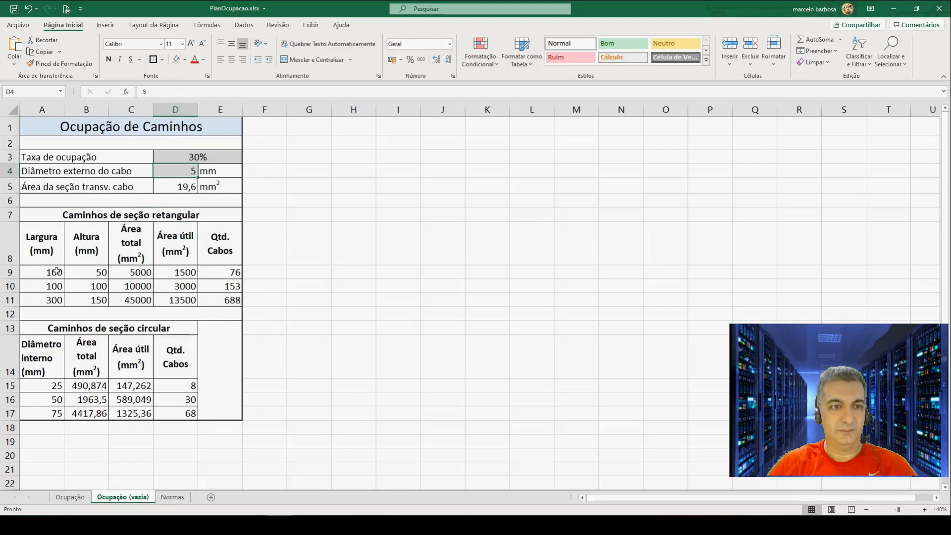
Apply the same gray fill to A9:B11 in the rectangular table and A15:B17 in the circular table.
{"action": "left_click_drag", "start_coordinate": [56, 273], "coordinate": [92, 298]}
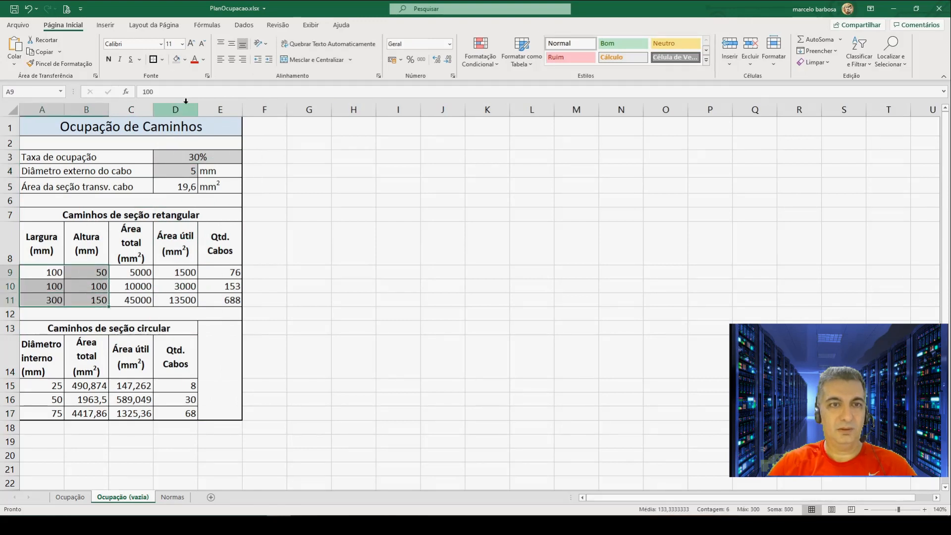
{"action": "left_click_drag", "start_coordinate": [48, 388], "coordinate": [90, 412]}
{"action": "left_click", "coordinate": [176, 60]}
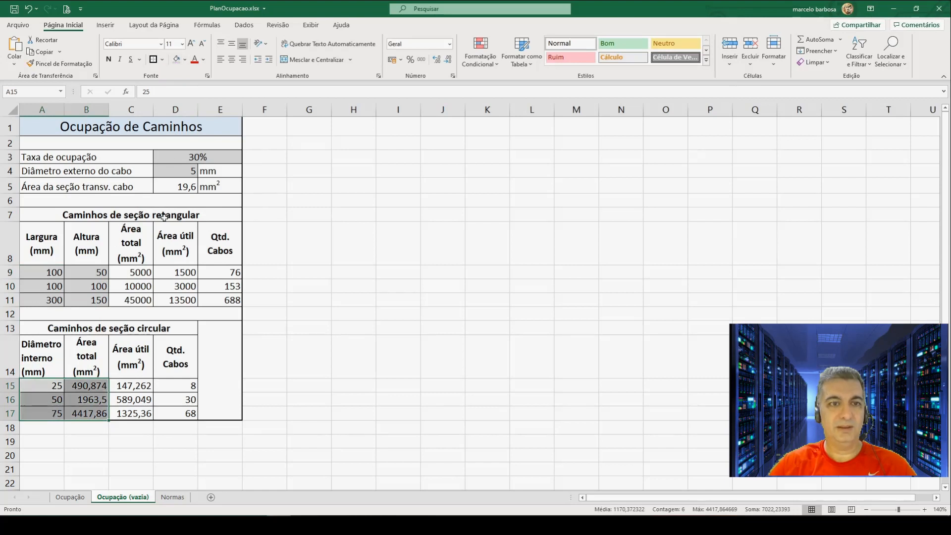
{"action": "left_click", "coordinate": [82, 273]}
Set the occupancy rate in D3 to 40%.
{"action": "left_click", "coordinate": [205, 154]}
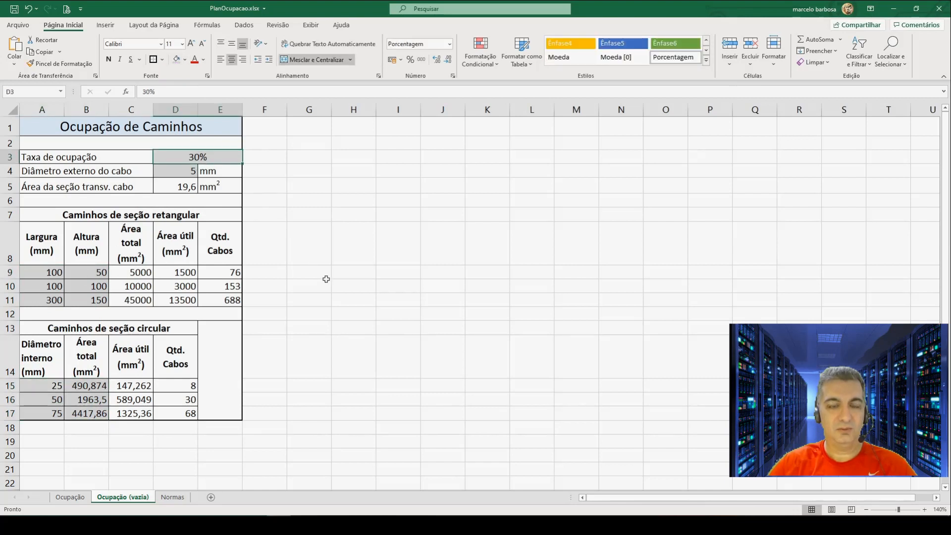
{"action": "type", "text": "40"}
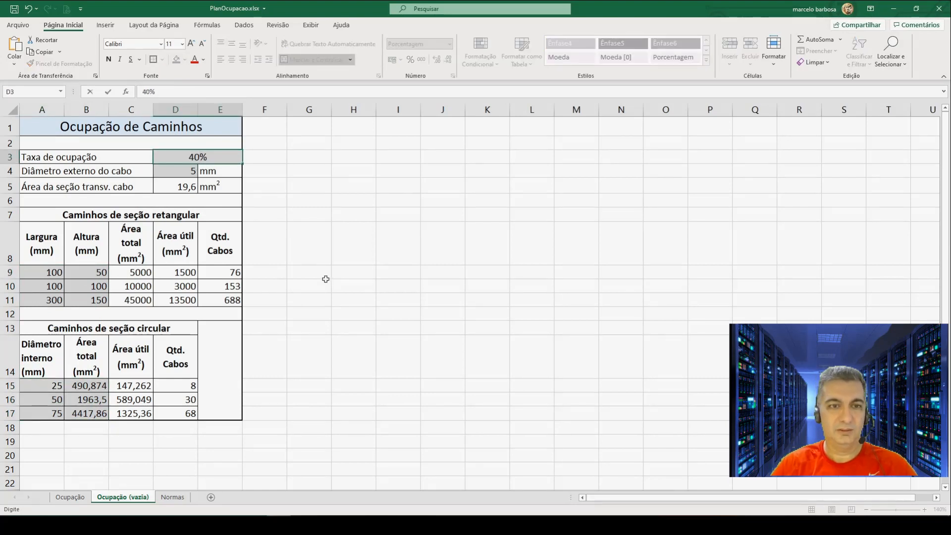
{"action": "key", "text": "Return"}
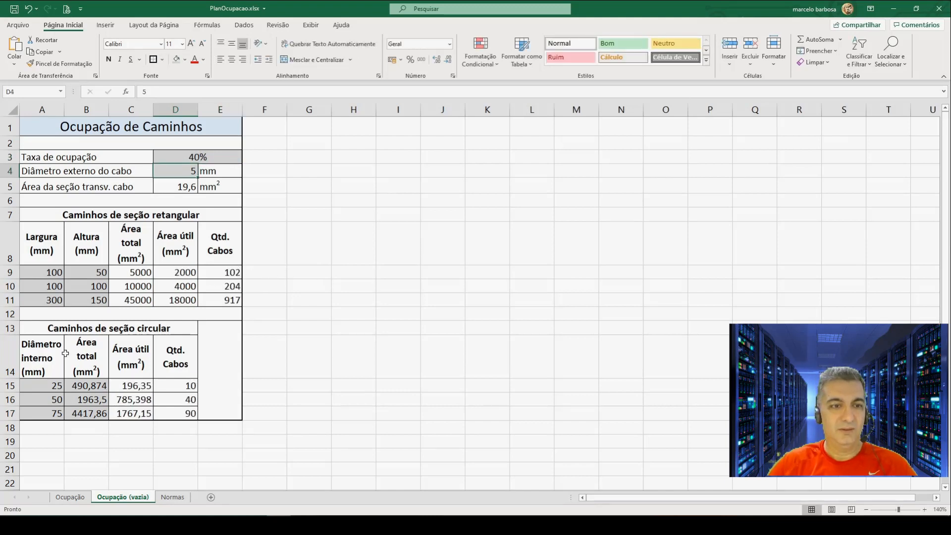
Set the internal diameter of the last circular path in A17 to 100 mm.
{"action": "left_click", "coordinate": [45, 411]}
{"action": "type", "text": "100"}
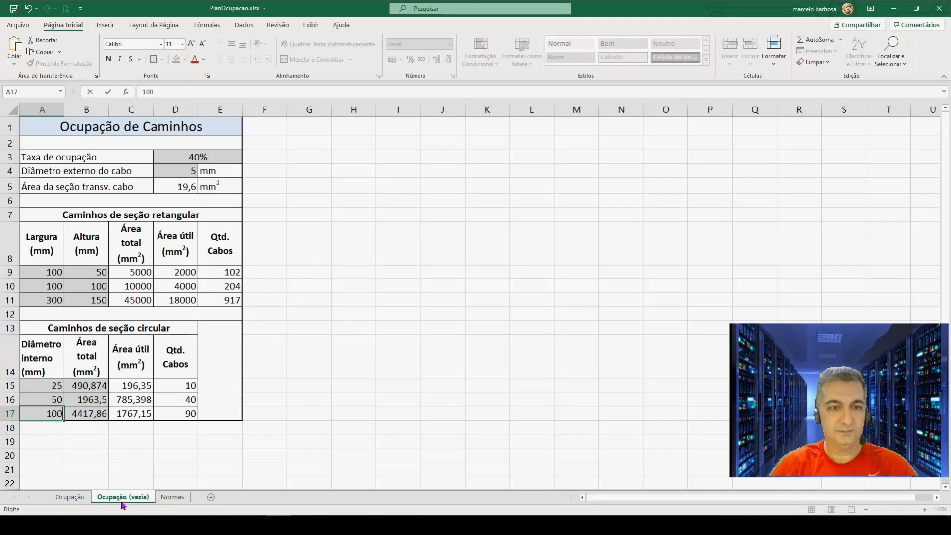
{"action": "key", "text": "Return"}
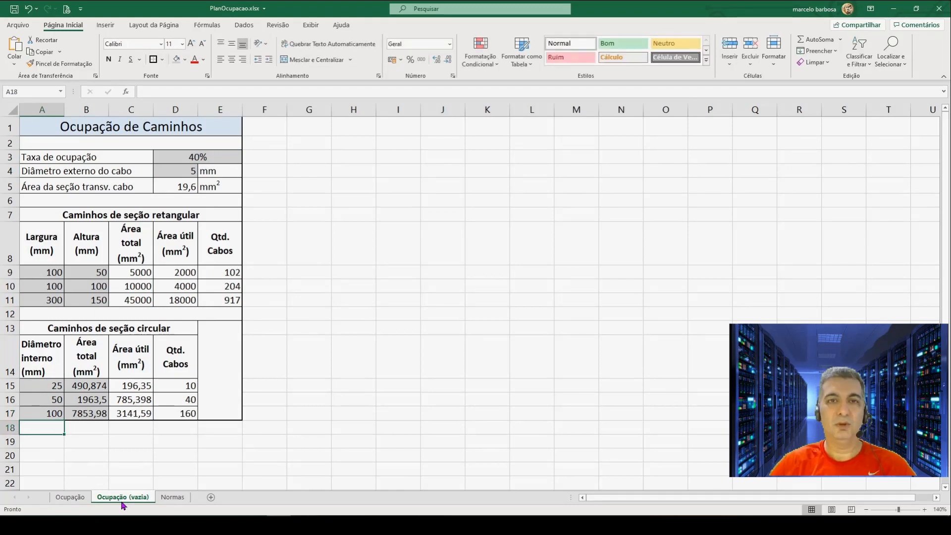